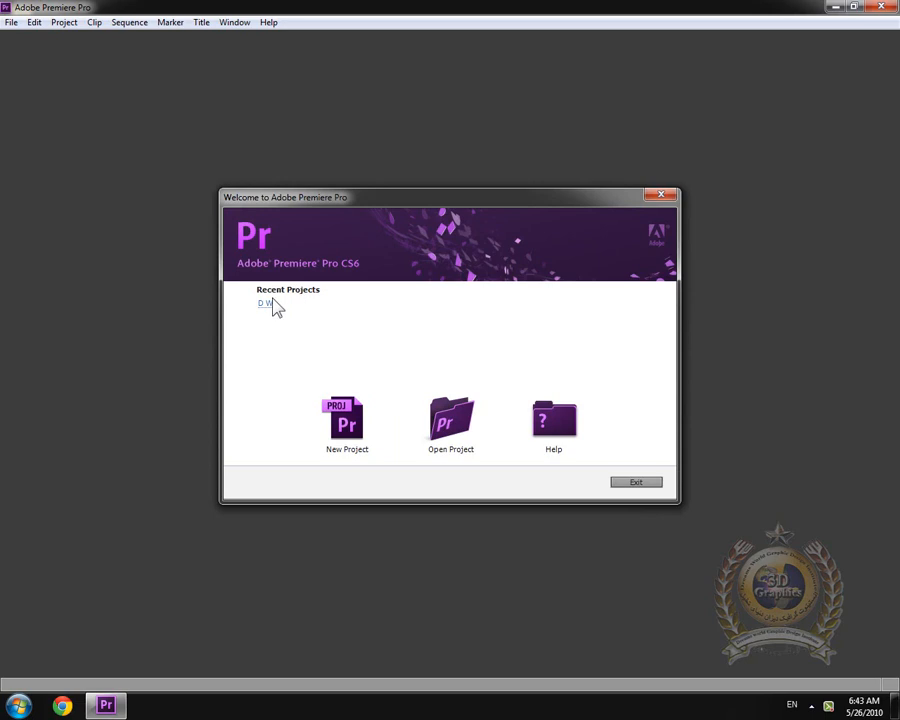
Open the recent project D W and review its General and Scratch Disks project settings without changing them.
{"action": "left_click", "coordinate": [264, 304]}
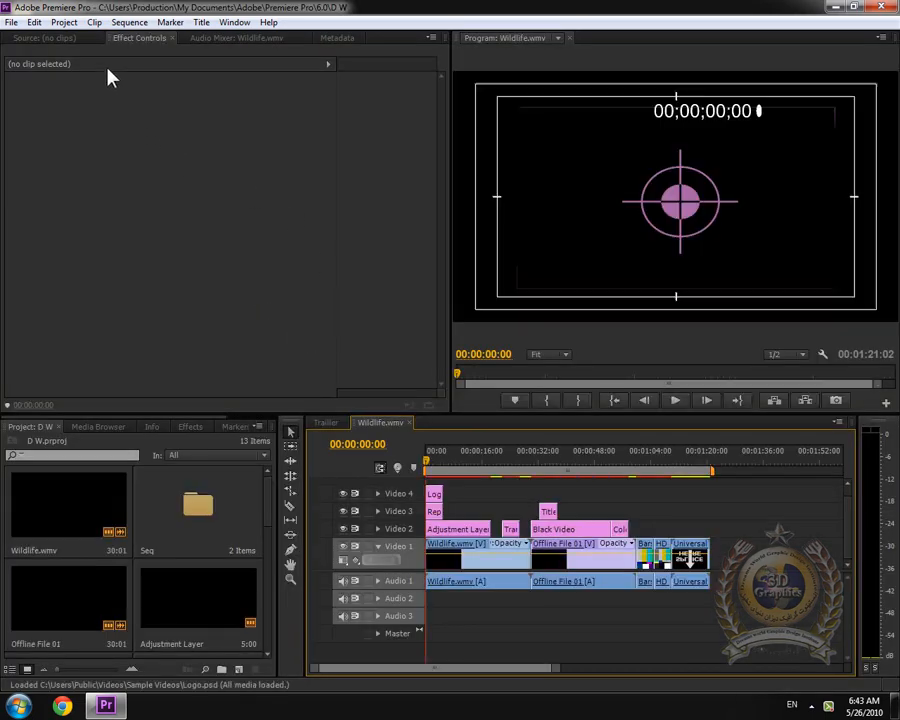
{"action": "left_click", "coordinate": [63, 22]}
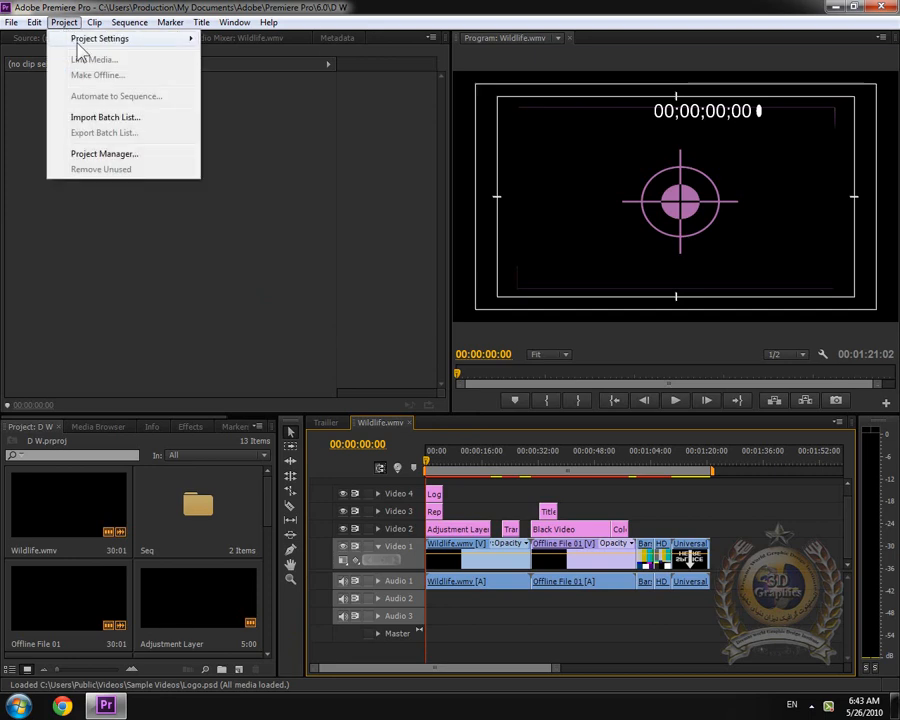
{"action": "mouse_move", "coordinate": [66, 38]}
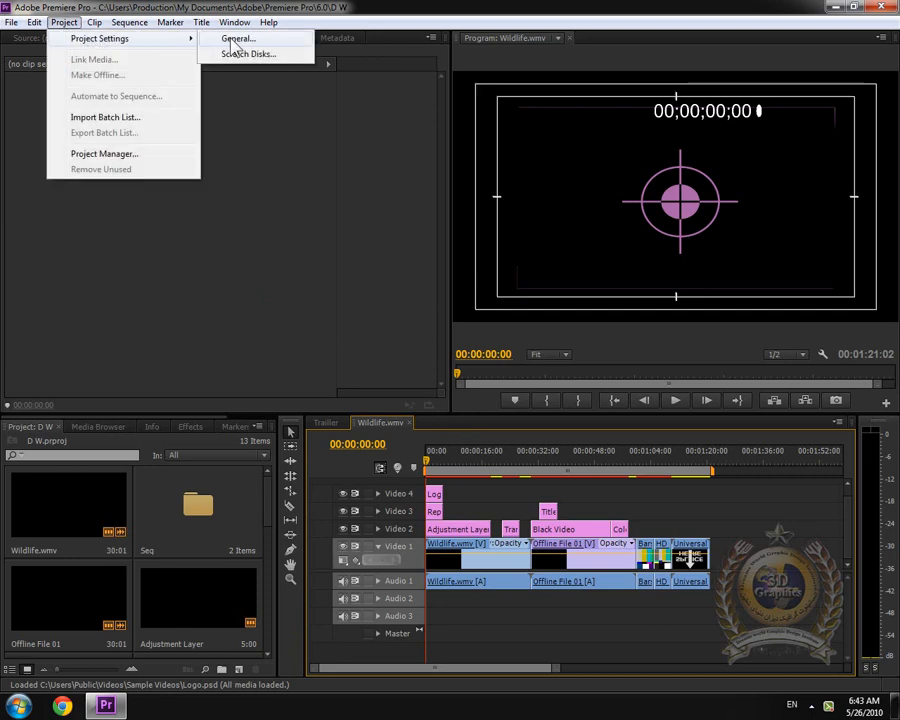
{"action": "left_click", "coordinate": [236, 42]}
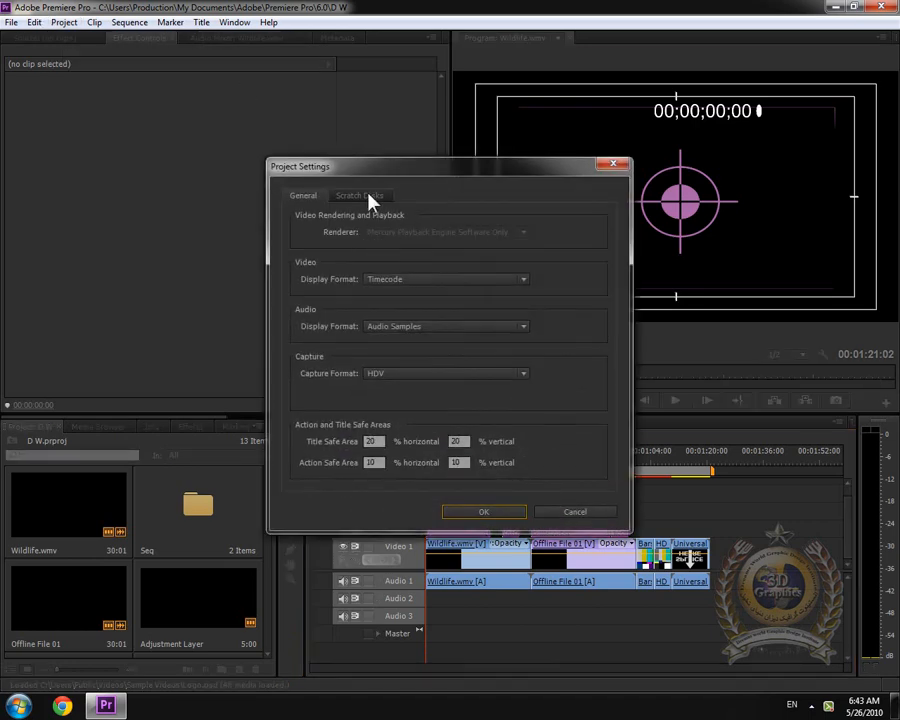
{"action": "left_click", "coordinate": [360, 195]}
{"action": "left_click", "coordinate": [301, 197]}
{"action": "left_click_drag", "start_coordinate": [510, 178], "coordinate": [346, 154]}
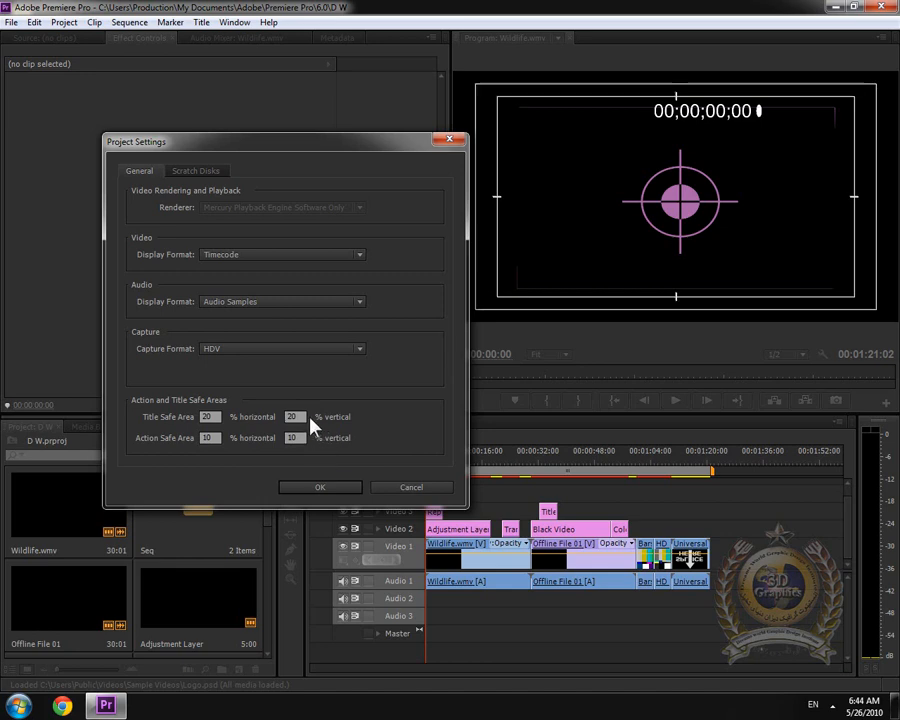
{"action": "left_click", "coordinate": [411, 487]}
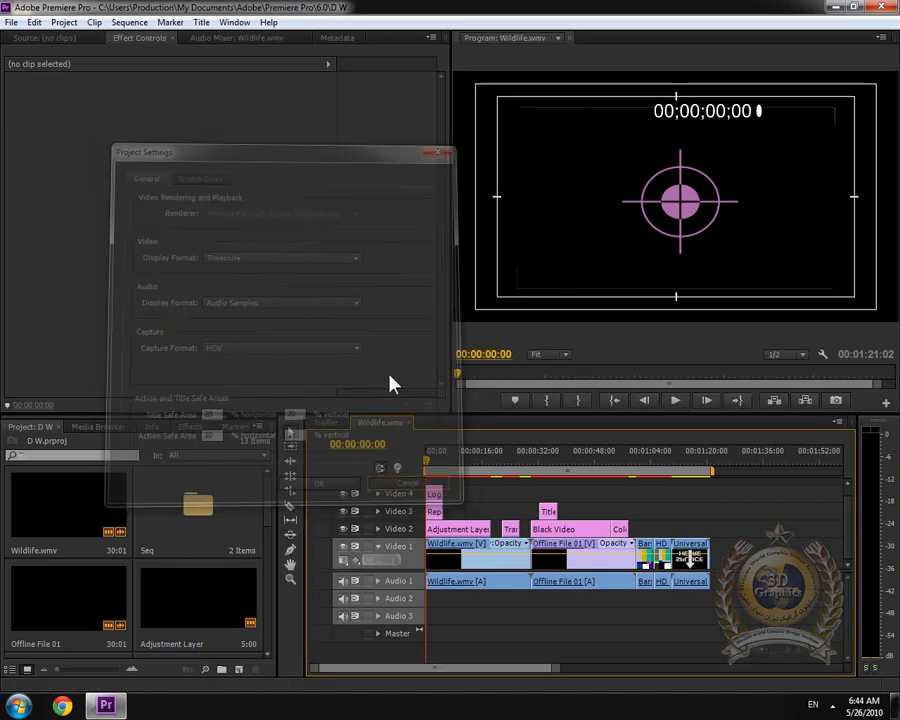
{"action": "left_click", "coordinate": [63, 22]}
{"action": "mouse_move", "coordinate": [80, 40]}
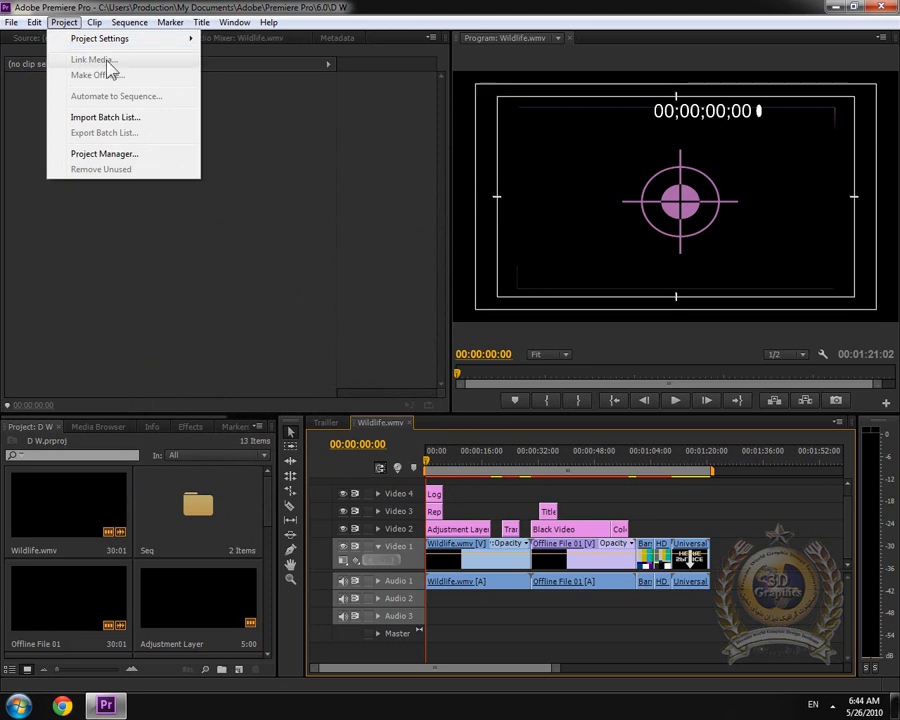
{"action": "left_click", "coordinate": [271, 10]}
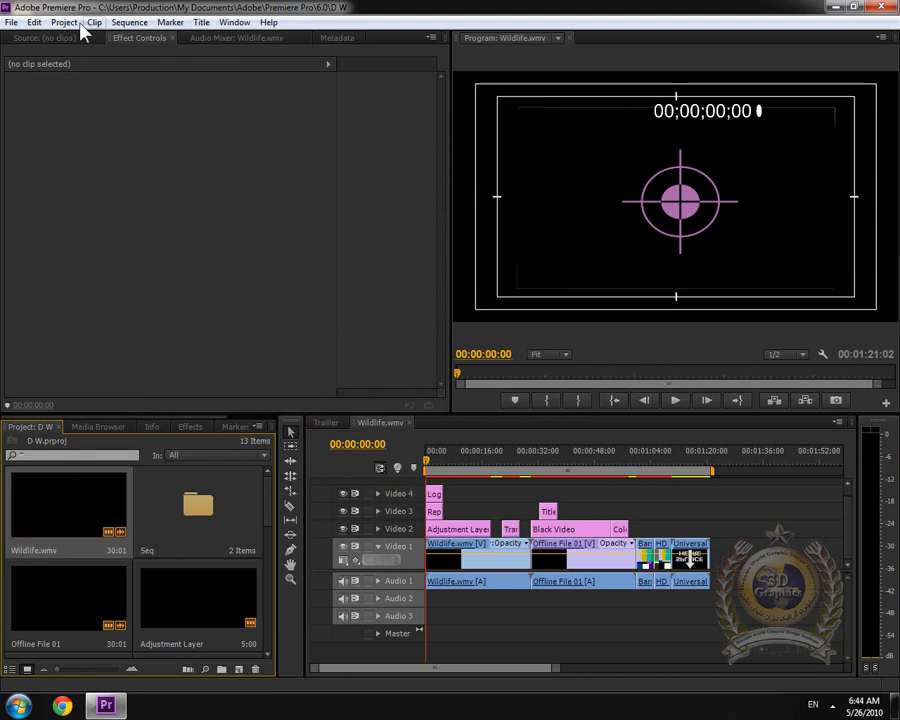
Move the playhead to 00:00:08:18 and make the Wildlife.wmv project clip offline, keeping its media files on disk.
{"action": "left_click_drag", "start_coordinate": [455, 462], "coordinate": [456, 462]}
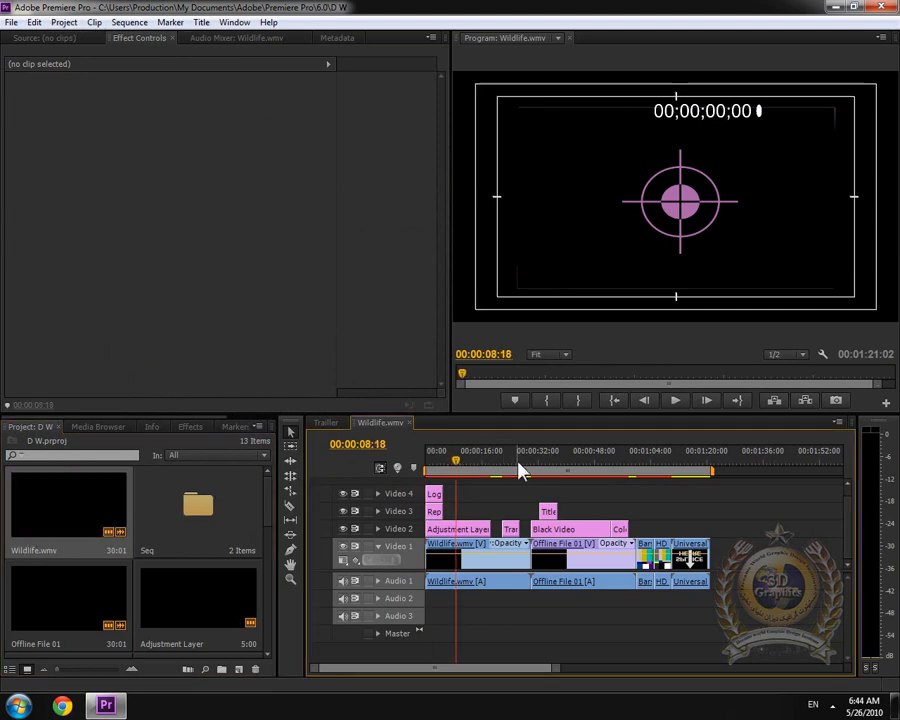
{"action": "left_click", "coordinate": [64, 22]}
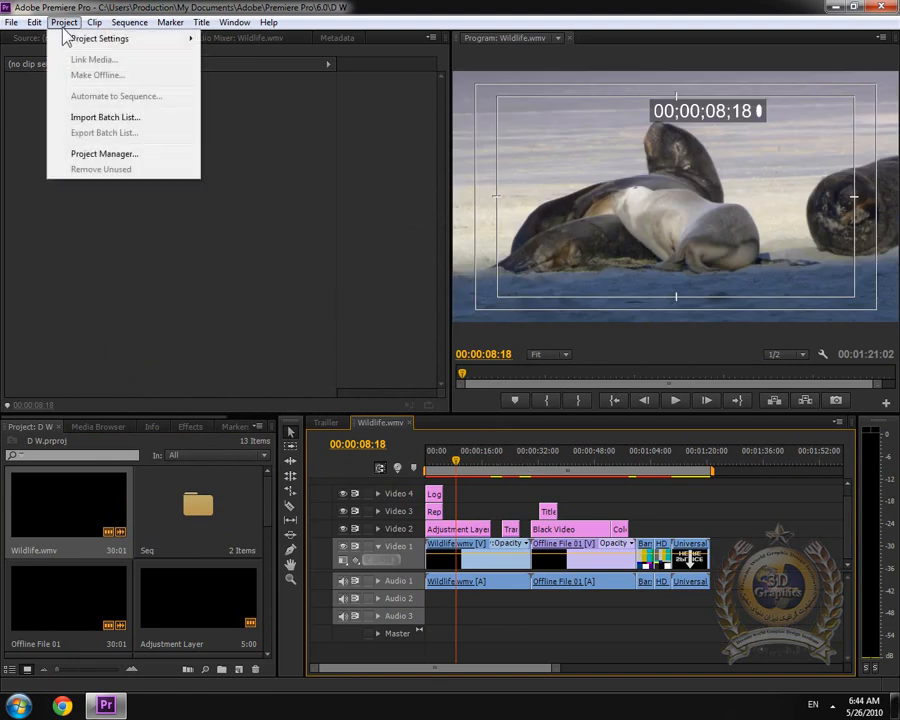
{"action": "left_click", "coordinate": [58, 507]}
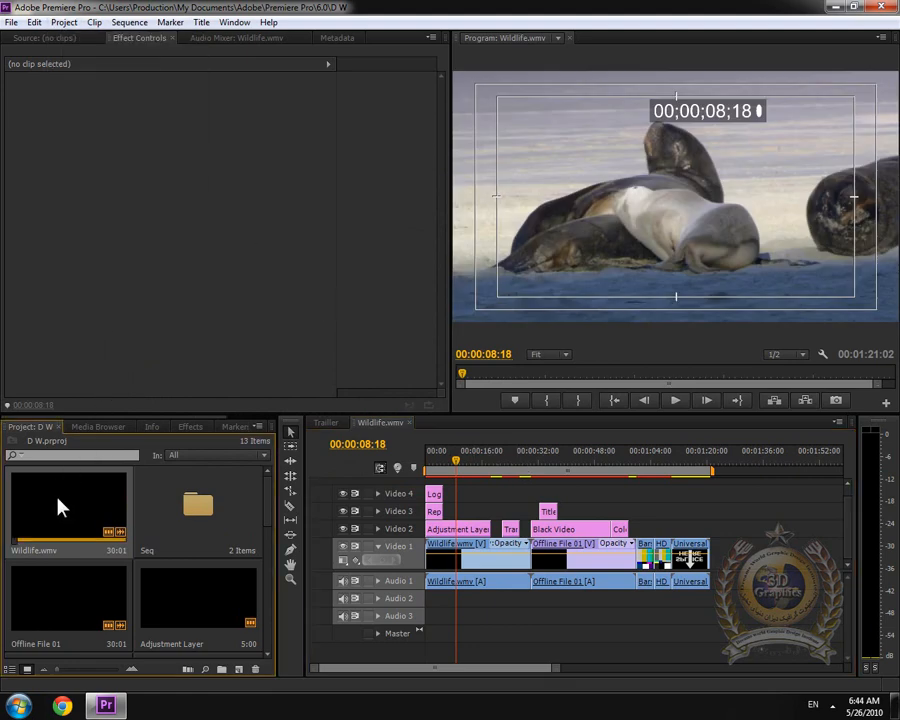
{"action": "left_click", "coordinate": [64, 22]}
{"action": "left_click", "coordinate": [96, 74]}
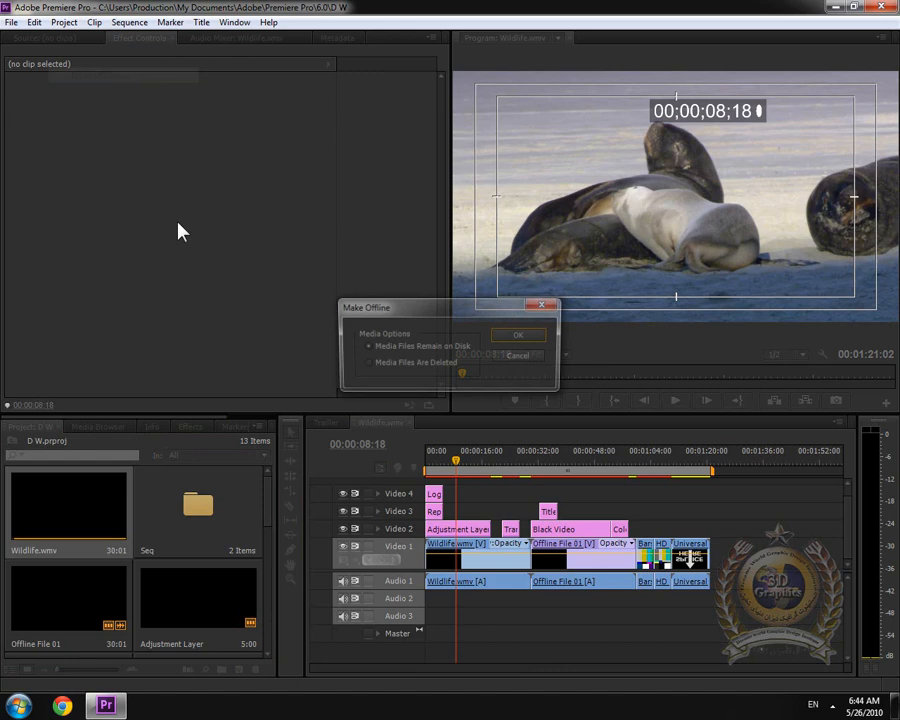
{"action": "left_click", "coordinate": [520, 336]}
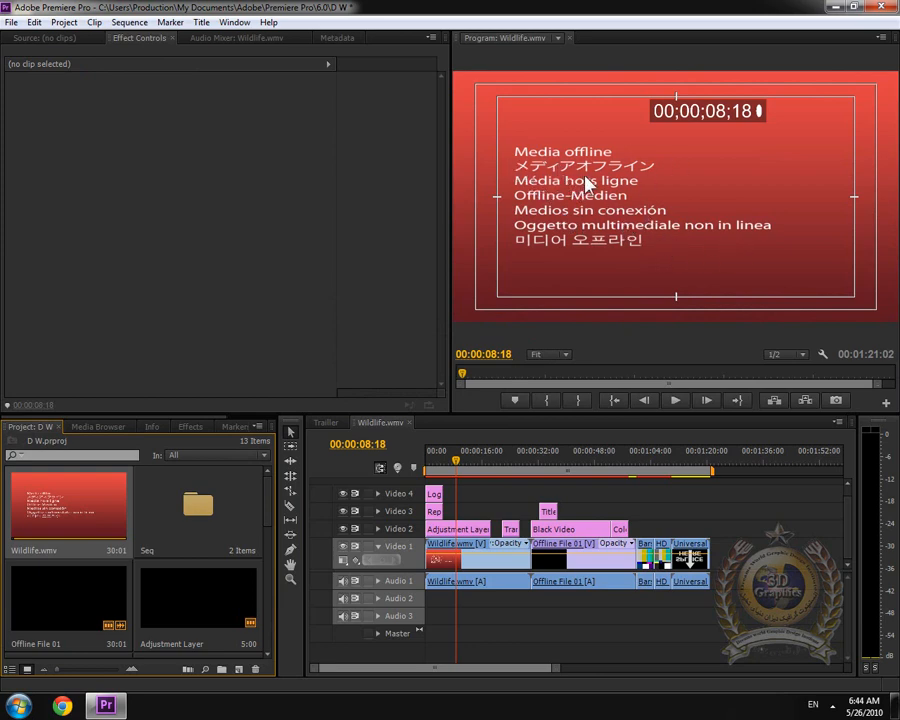
{"action": "left_click", "coordinate": [34, 22]}
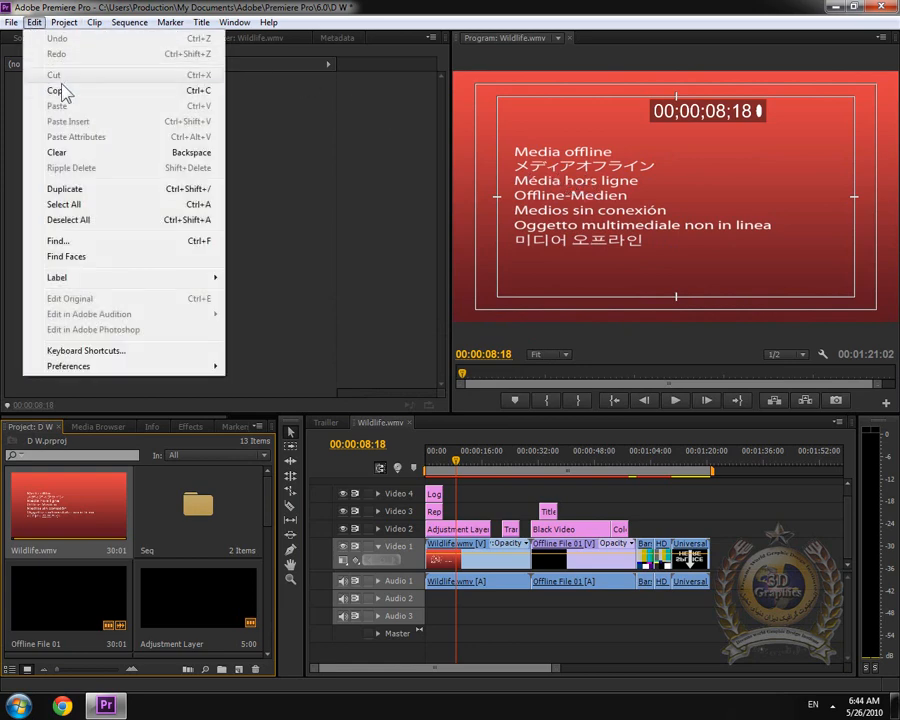
{"action": "mouse_move", "coordinate": [64, 22]}
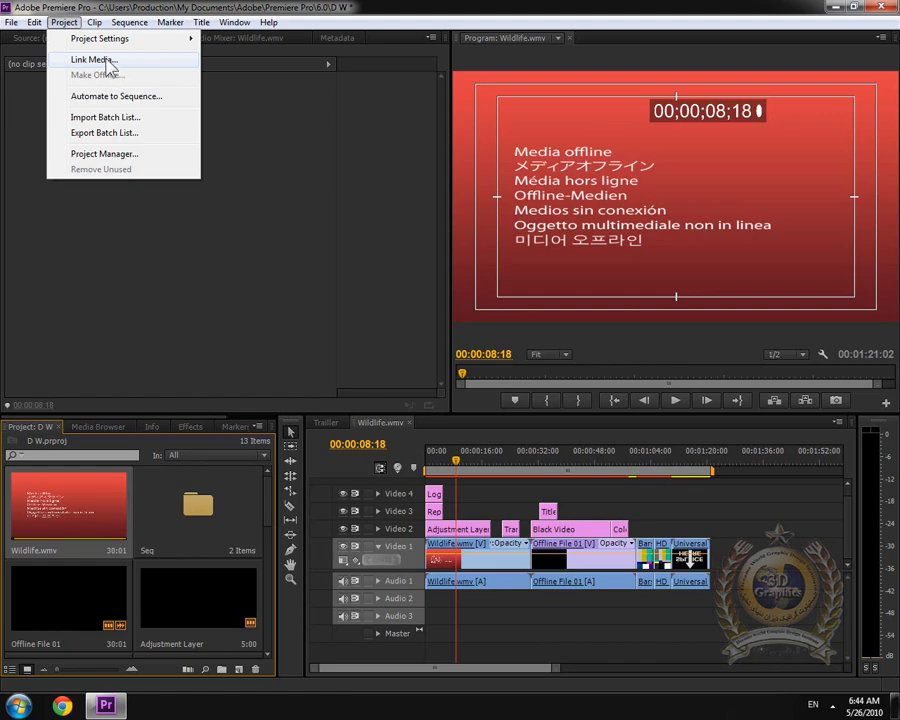
{"action": "left_click", "coordinate": [112, 63]}
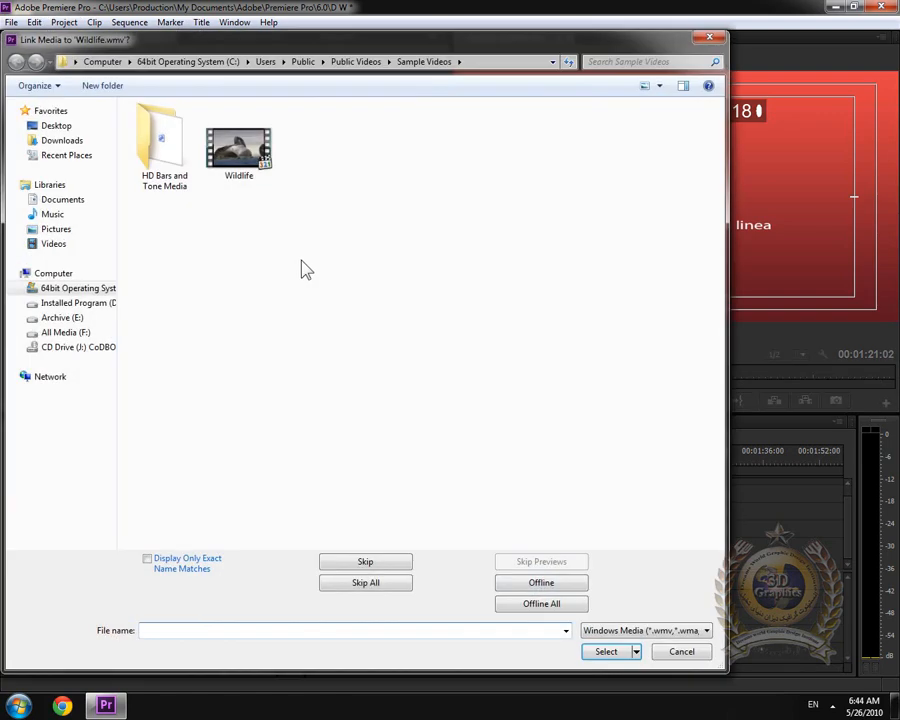
{"action": "left_click", "coordinate": [678, 648]}
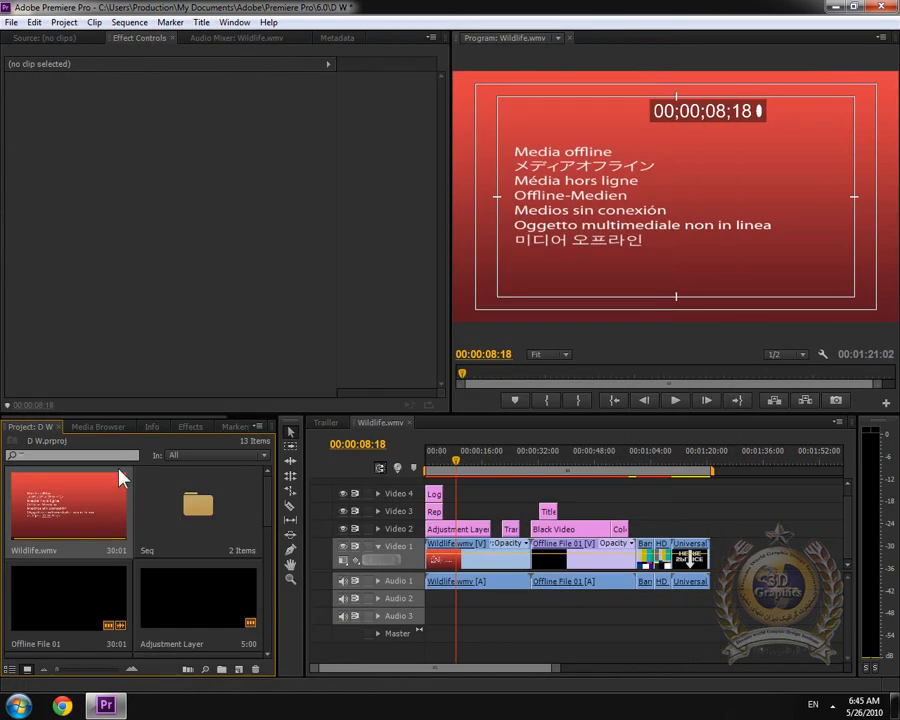
Relink the offline Wildlife.wmv clip to the Wildlife file in the Videos library's Sample Videos folder.
{"action": "right_click", "coordinate": [56, 478]}
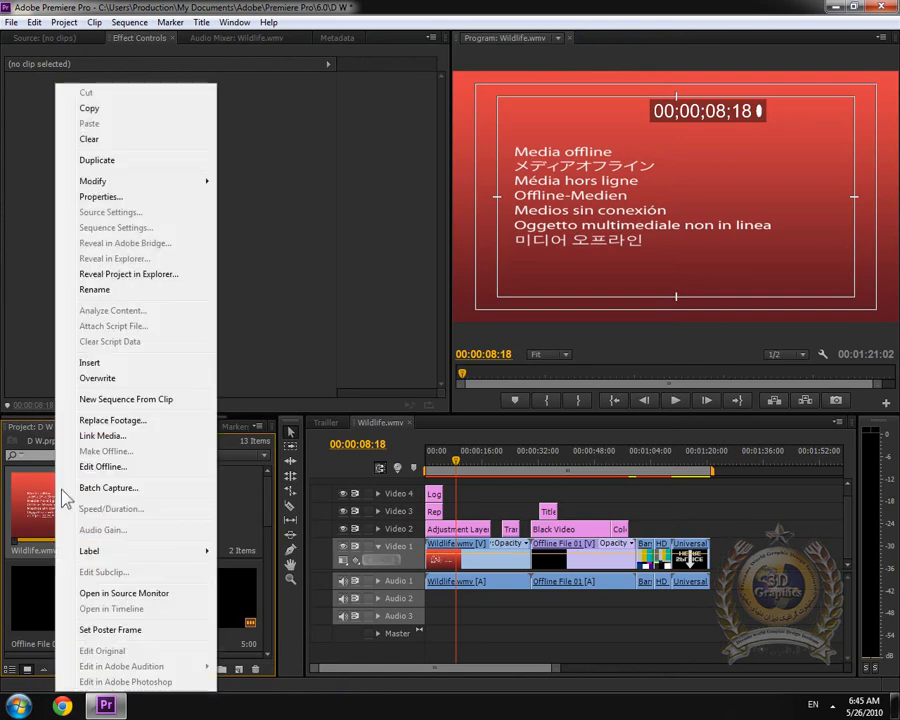
{"action": "left_click", "coordinate": [110, 437]}
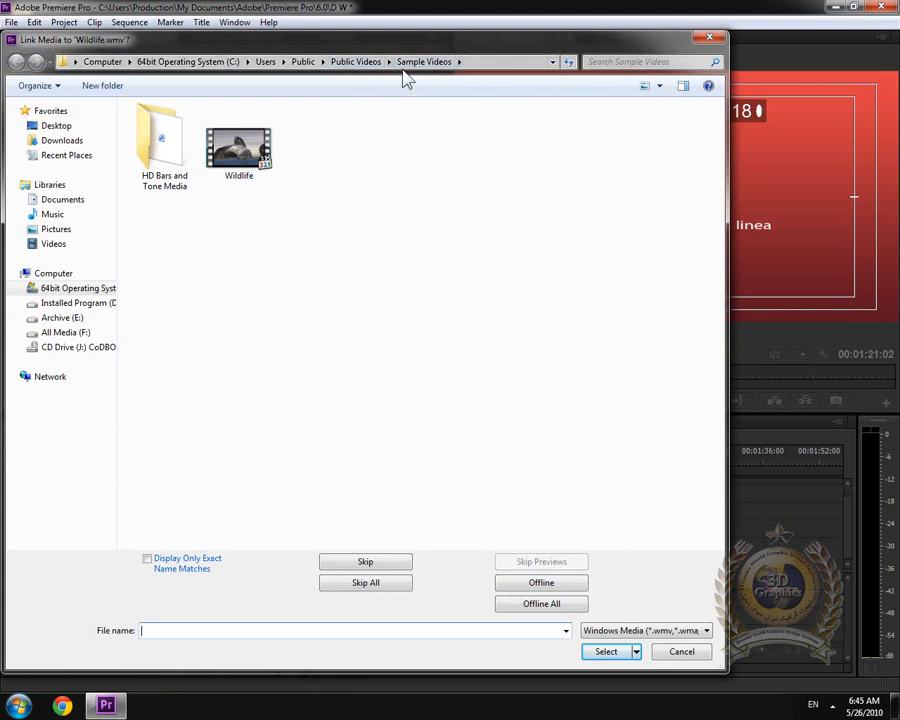
{"action": "left_click", "coordinate": [55, 244]}
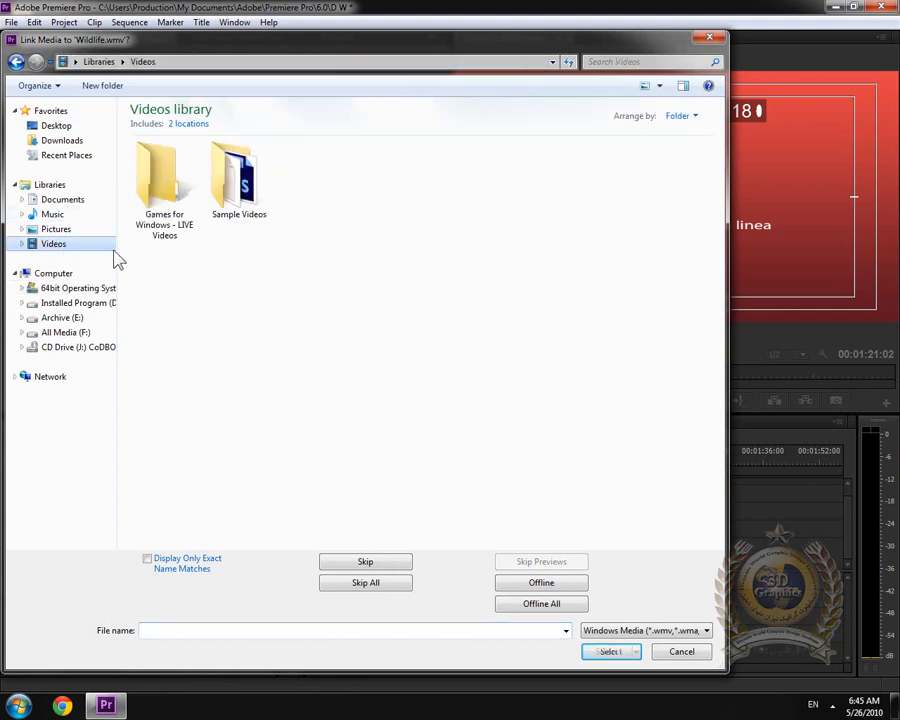
{"action": "double_click", "coordinate": [235, 183]}
{"action": "left_click", "coordinate": [233, 183]}
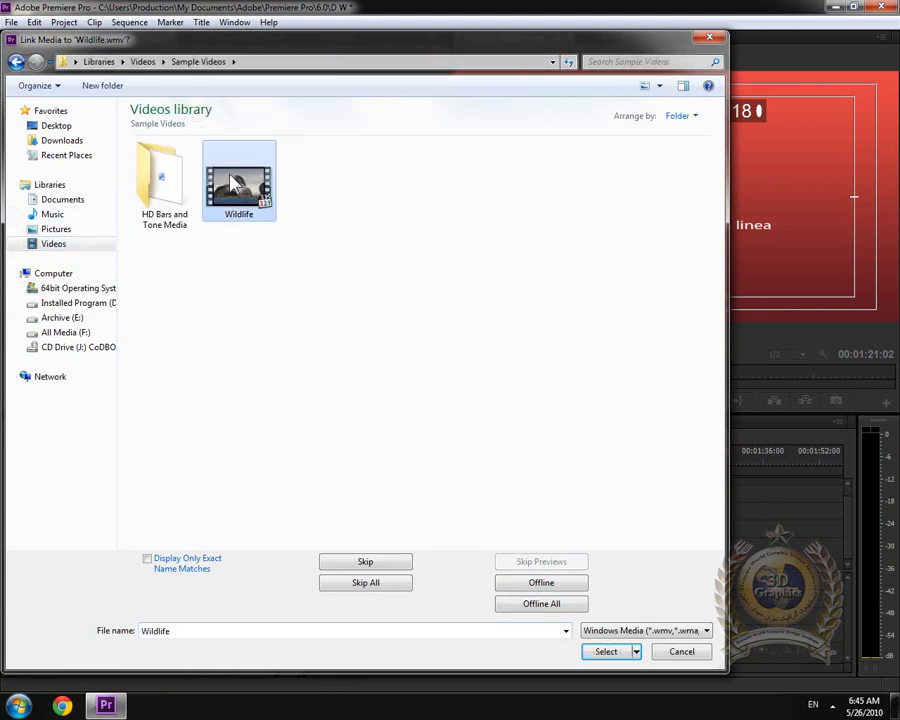
{"action": "left_click", "coordinate": [607, 652]}
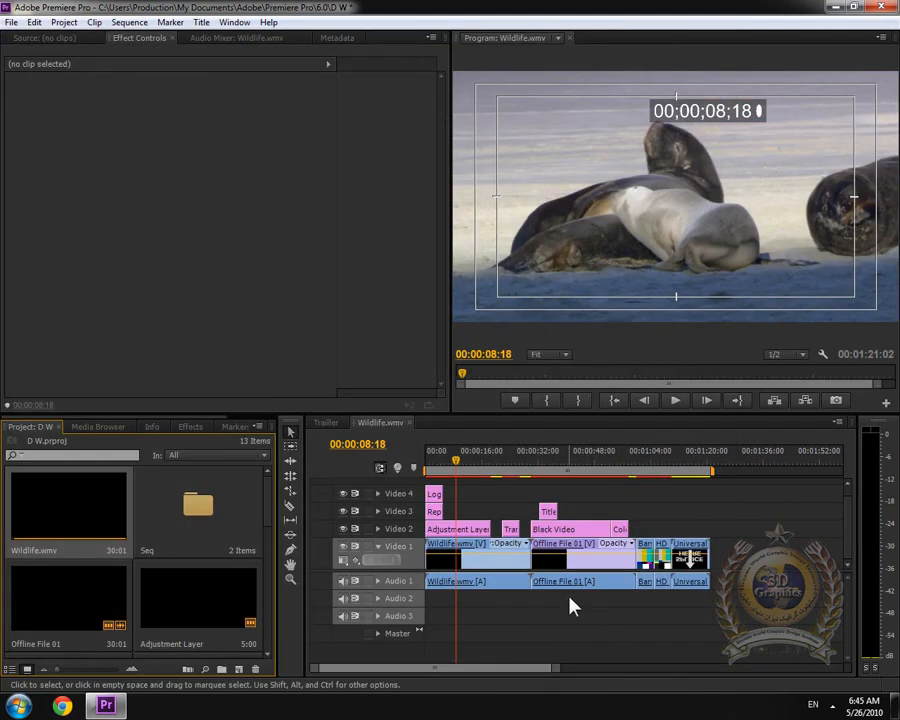
Delete all clips on tracks Video 2, Video 3 and Video 4, and place the playhead at 00:00:19:23.
{"action": "left_click", "coordinate": [63, 22]}
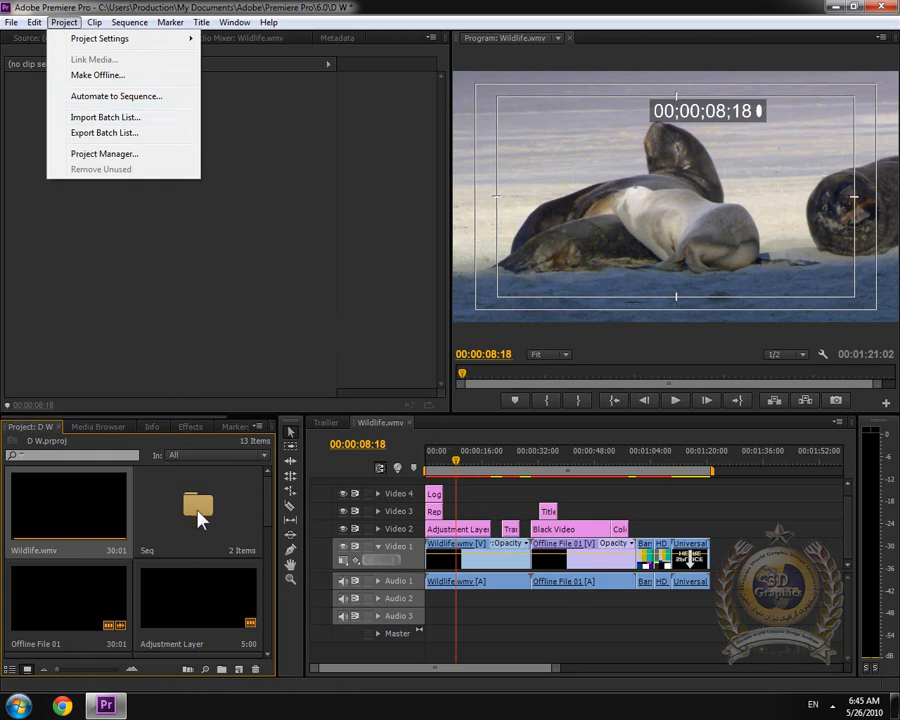
{"action": "left_click", "coordinate": [200, 611]}
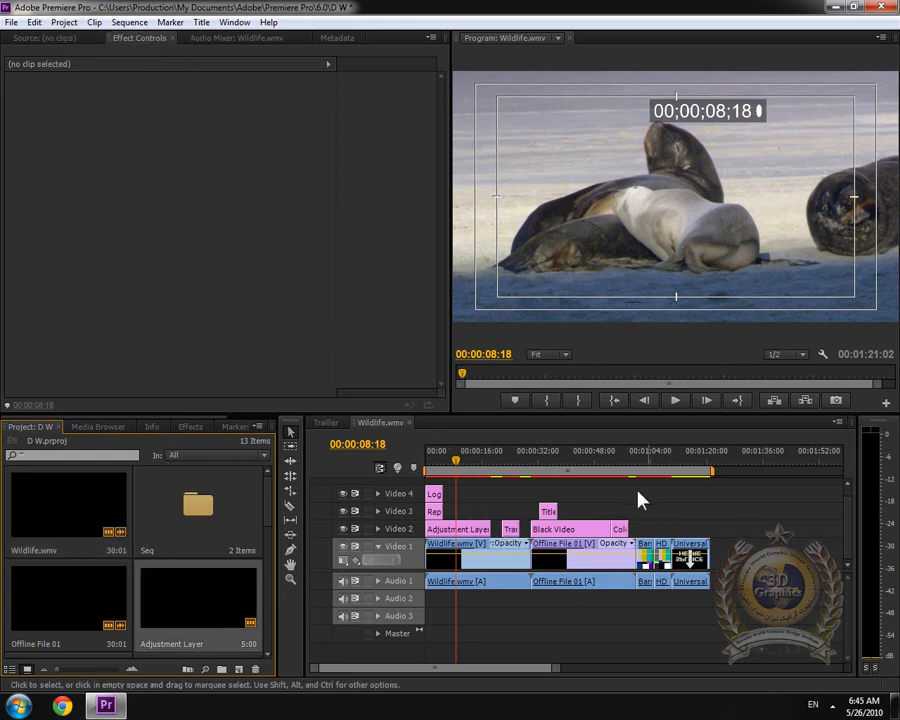
{"action": "left_click", "coordinate": [565, 463]}
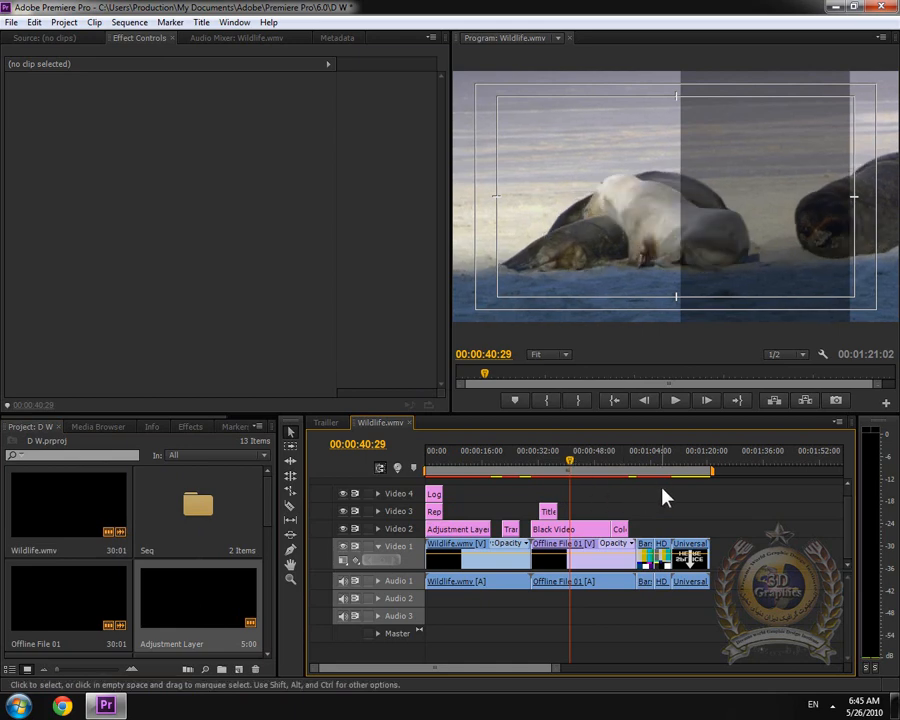
{"action": "left_click_drag", "start_coordinate": [661, 489], "coordinate": [463, 530]}
{"action": "key", "text": "Delete"}
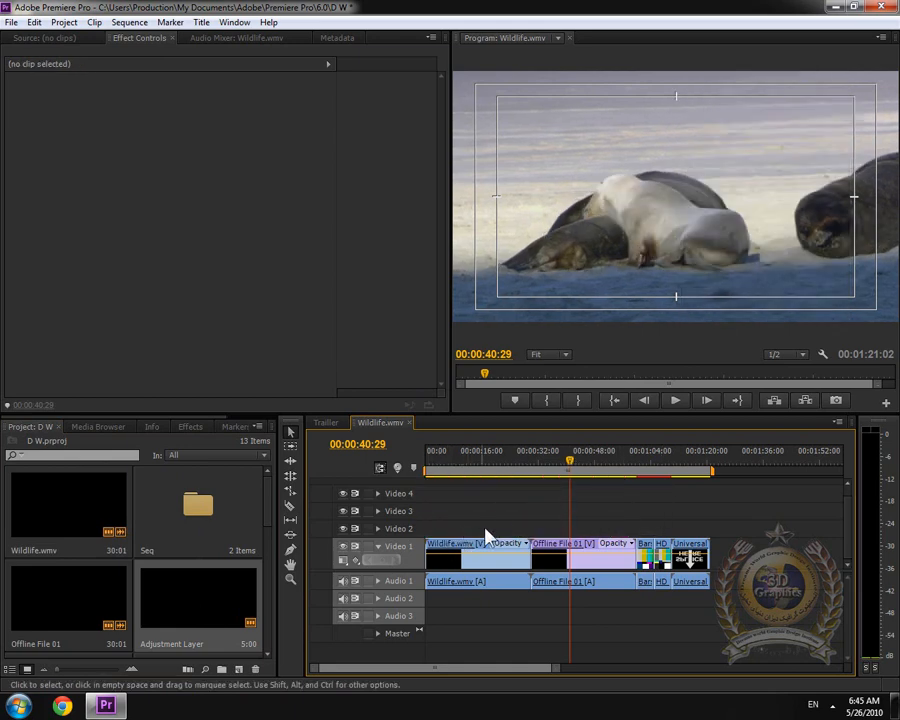
{"action": "left_click_drag", "start_coordinate": [590, 466], "coordinate": [494, 466]}
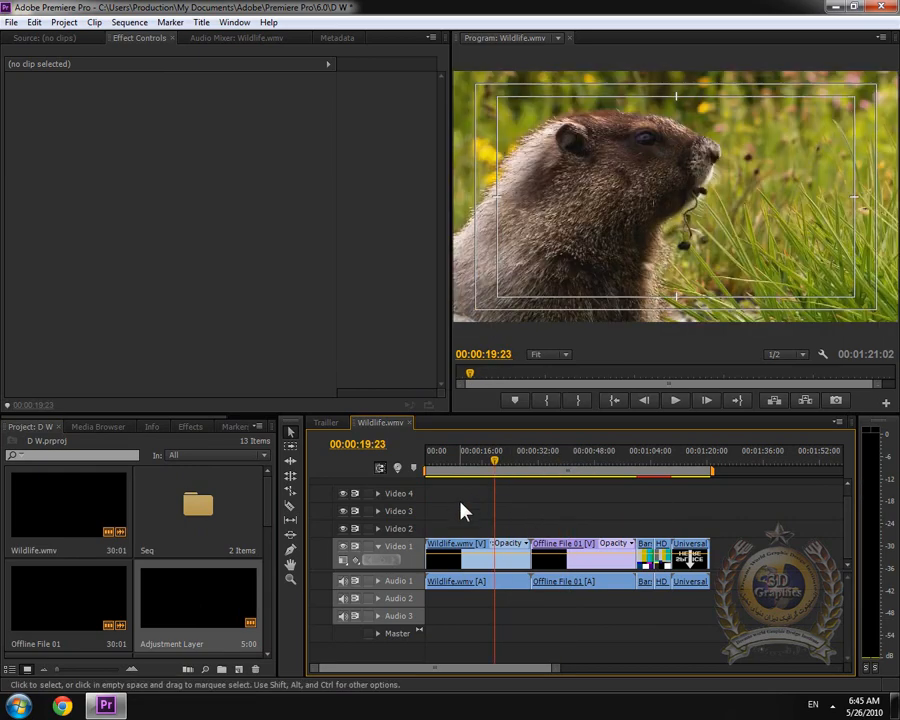
Import the "Transformers_ The Movie - Character Transformations" video from the Videos library into the project.
{"action": "left_click", "coordinate": [12, 22]}
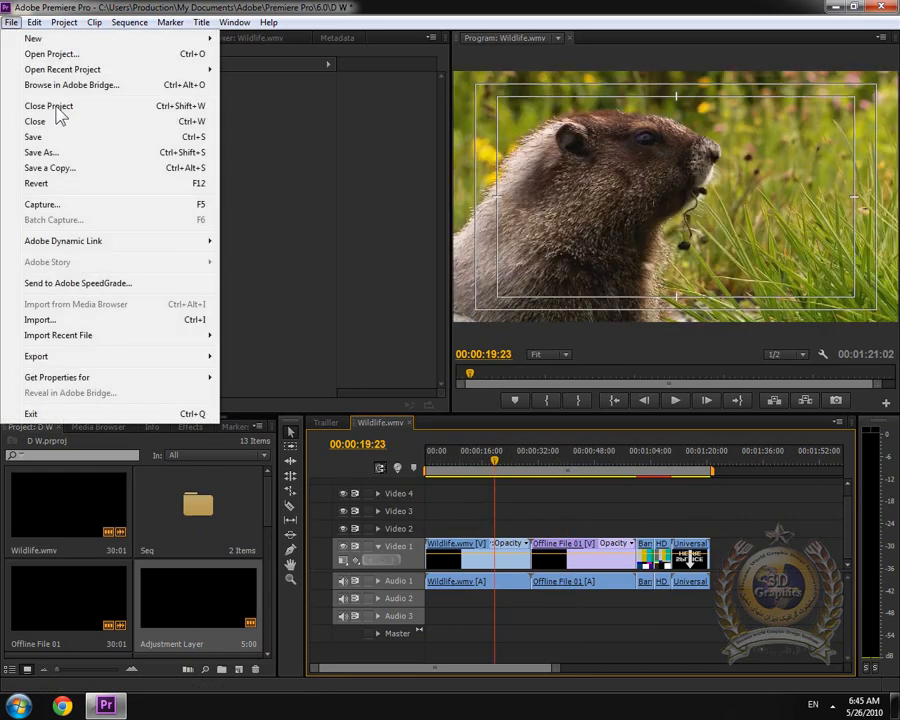
{"action": "left_click", "coordinate": [92, 316]}
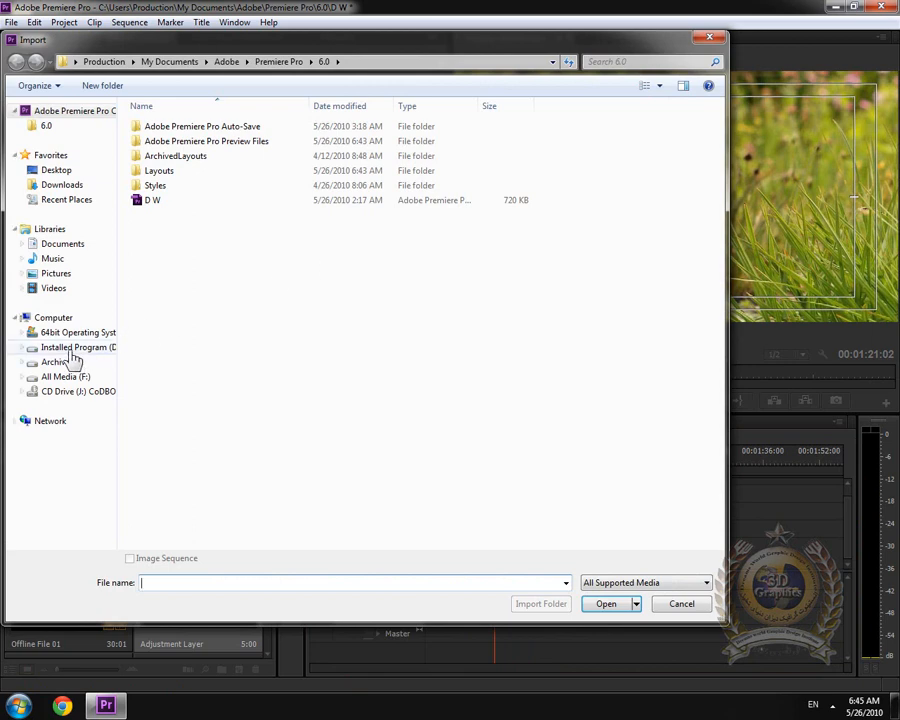
{"action": "left_click", "coordinate": [55, 289]}
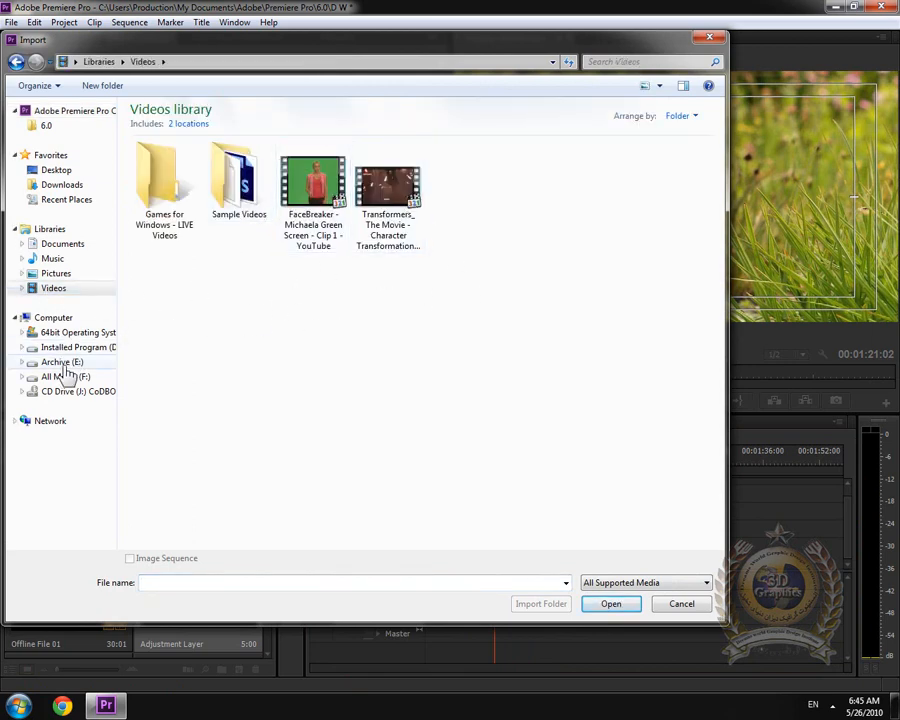
{"action": "left_click", "coordinate": [388, 190]}
{"action": "left_click", "coordinate": [612, 603]}
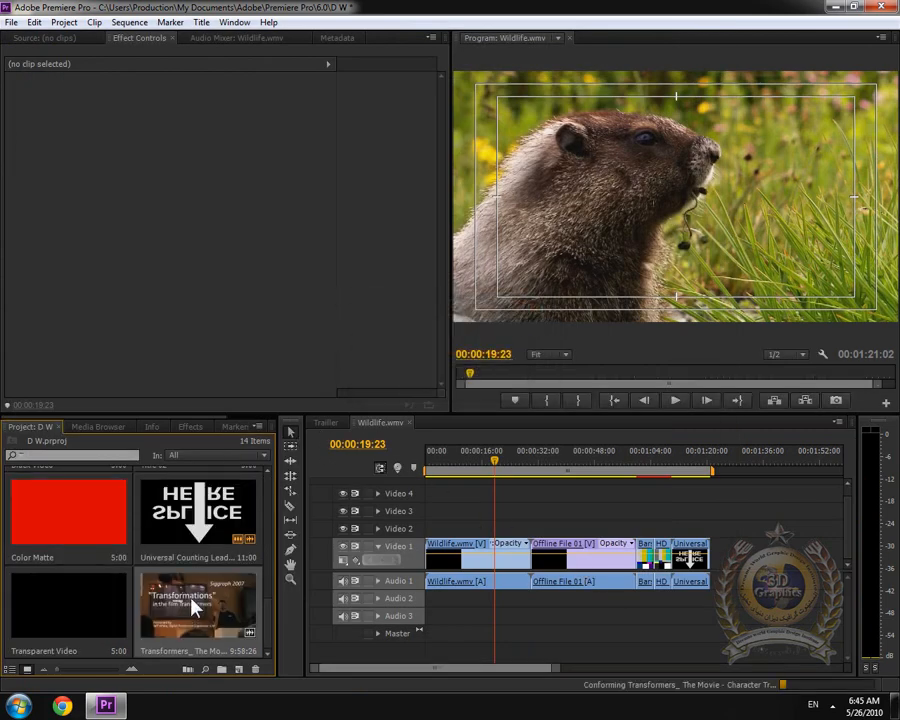
Automate the imported Transformers clip to the Wildlife.wmv sequence as a sequential Overlay Edit, and scrub through it to 00:01:29:09.
{"action": "left_click", "coordinate": [64, 23]}
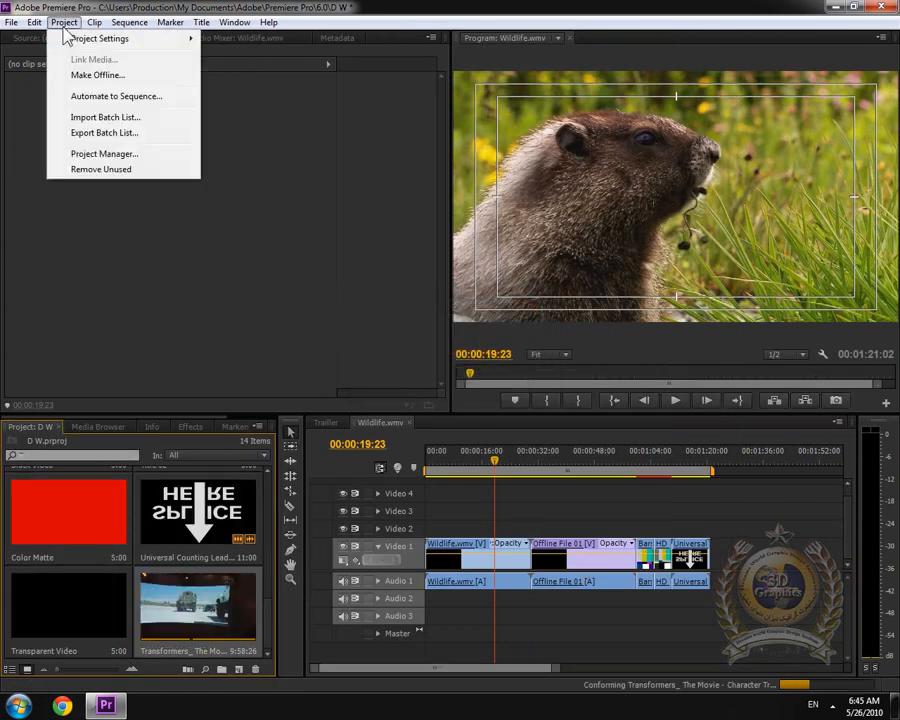
{"action": "left_click", "coordinate": [100, 96]}
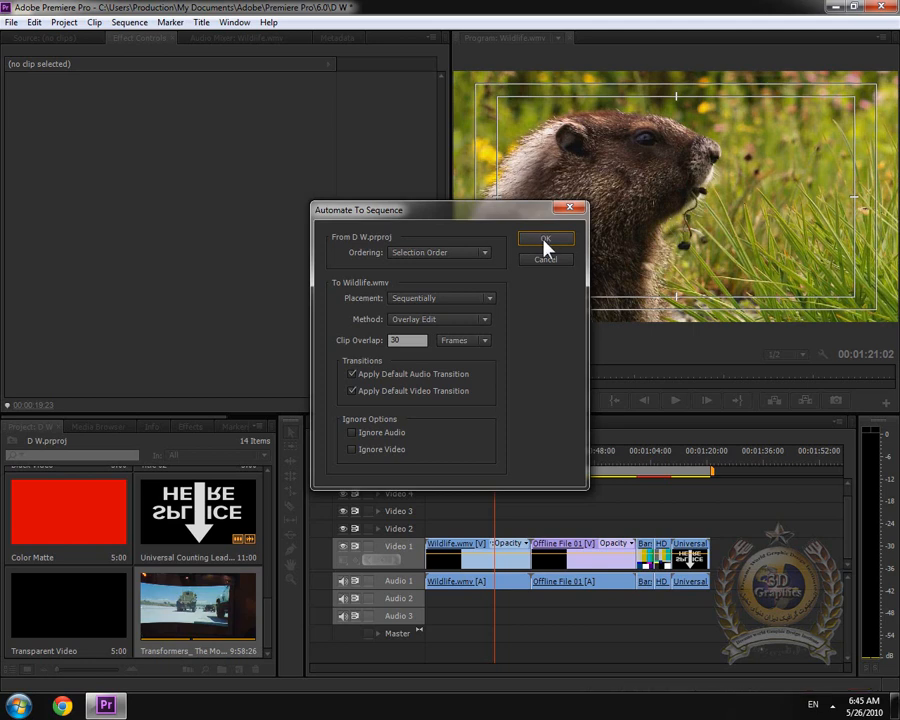
{"action": "left_click", "coordinate": [545, 242]}
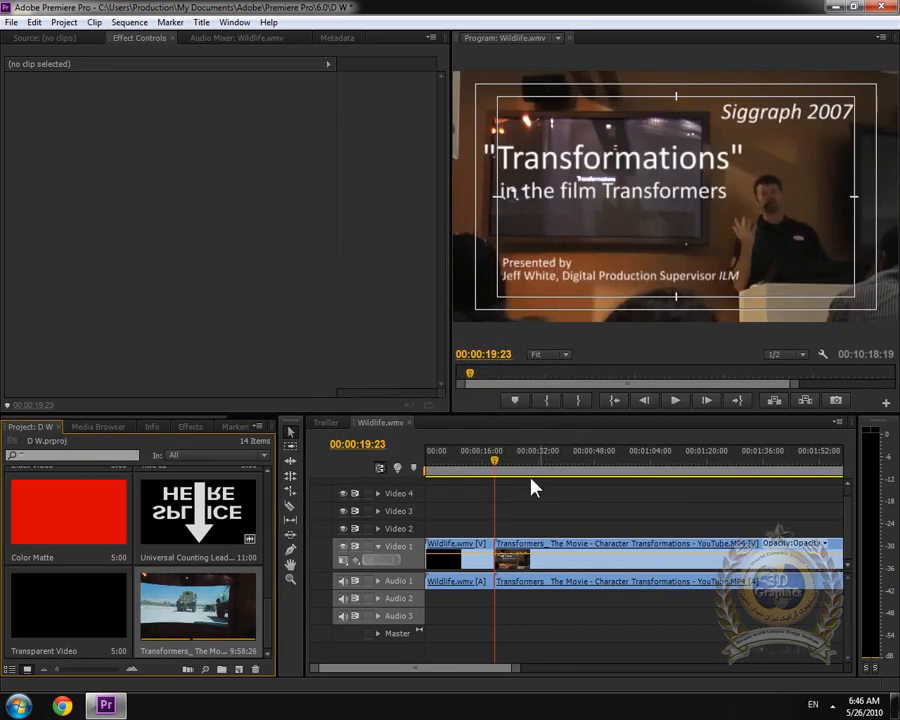
{"action": "left_click_drag", "start_coordinate": [505, 466], "coordinate": [739, 494]}
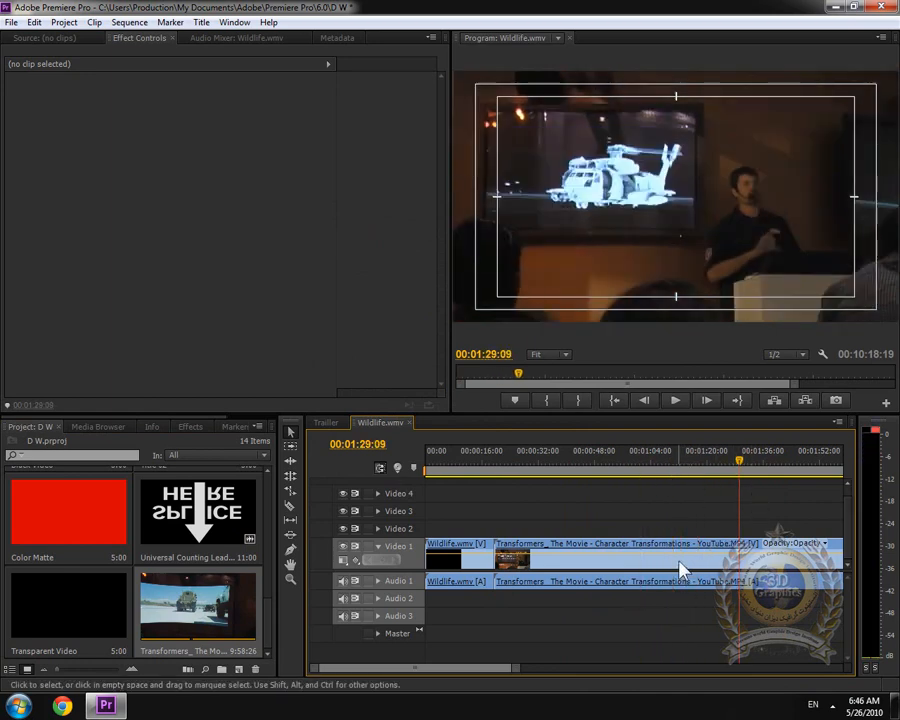
Play the Wildlife.wmv sequence from 00:03:18:07 and check the system volume control.
{"action": "key", "text": "minus"}
{"action": "key", "text": "minus"}
{"action": "key", "text": "minus"}
{"action": "key", "text": "minus"}
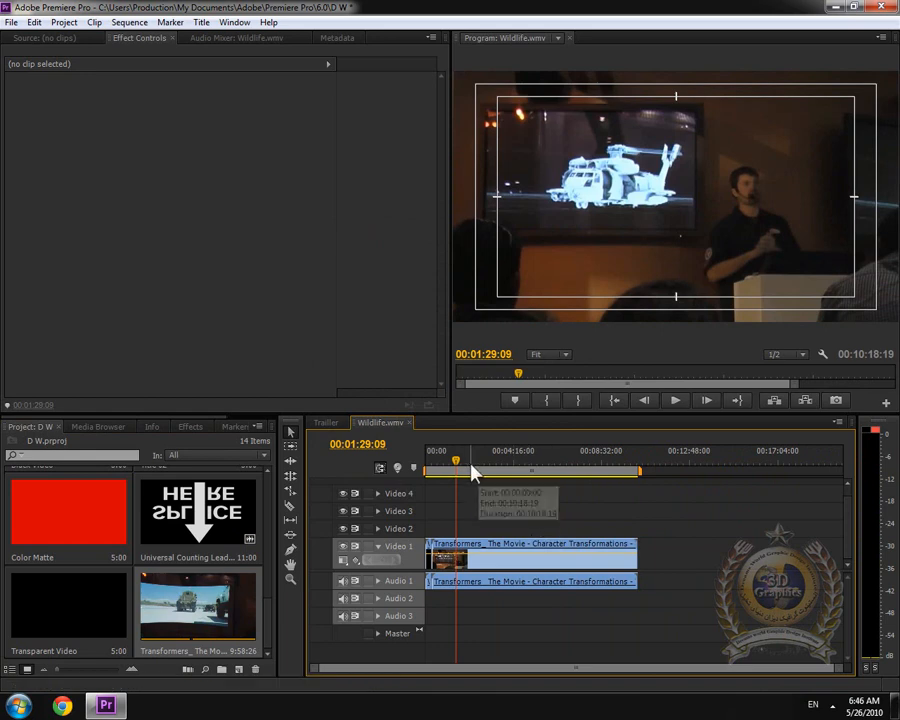
{"action": "left_click_drag", "start_coordinate": [458, 461], "coordinate": [495, 466]}
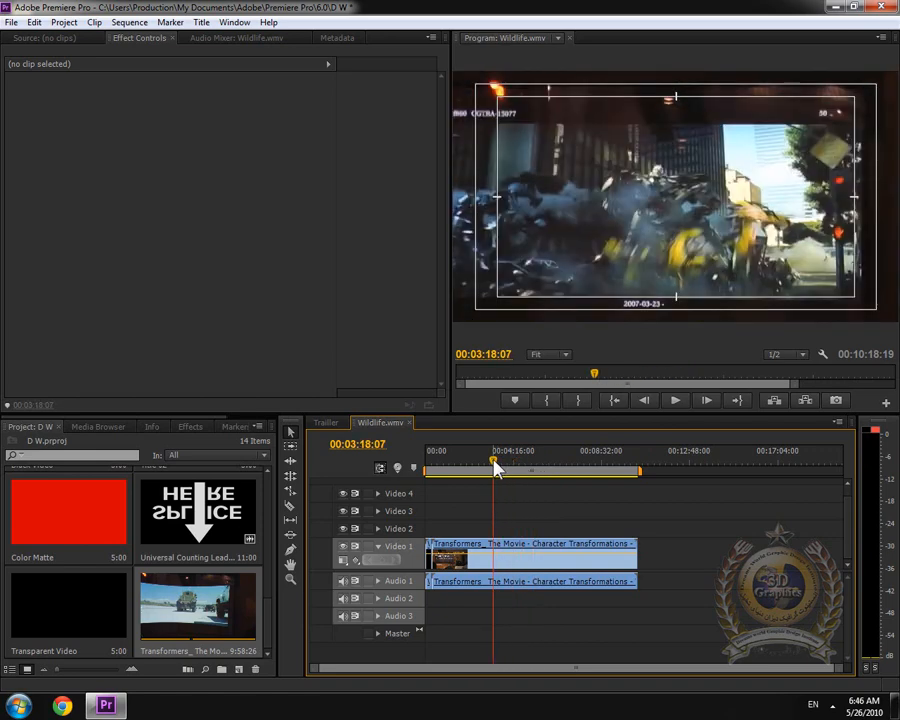
{"action": "left_click", "coordinate": [678, 403]}
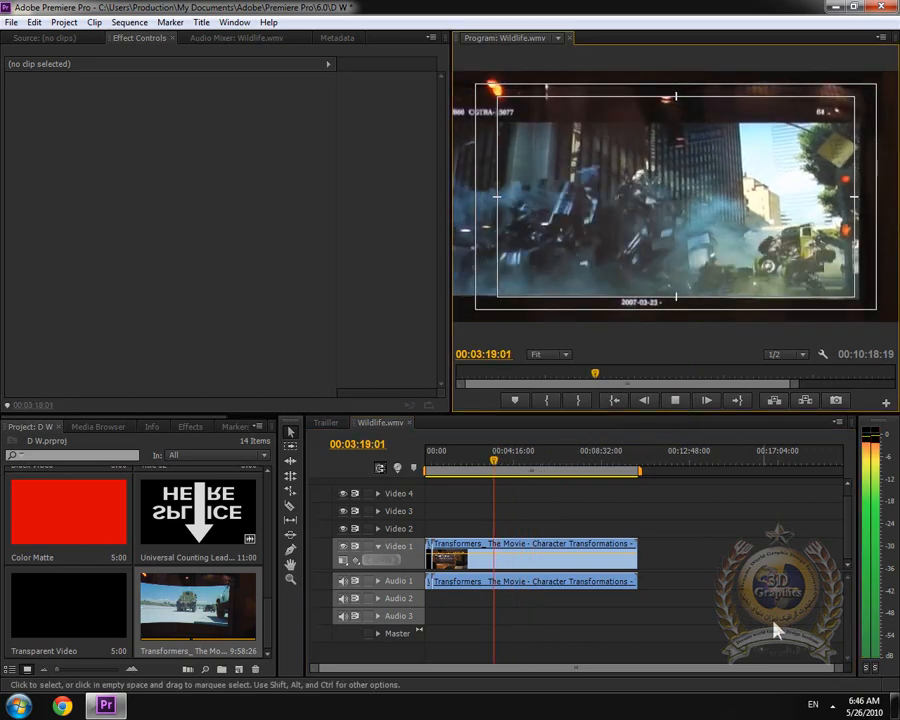
{"action": "left_click", "coordinate": [832, 705]}
{"action": "left_click", "coordinate": [852, 611]}
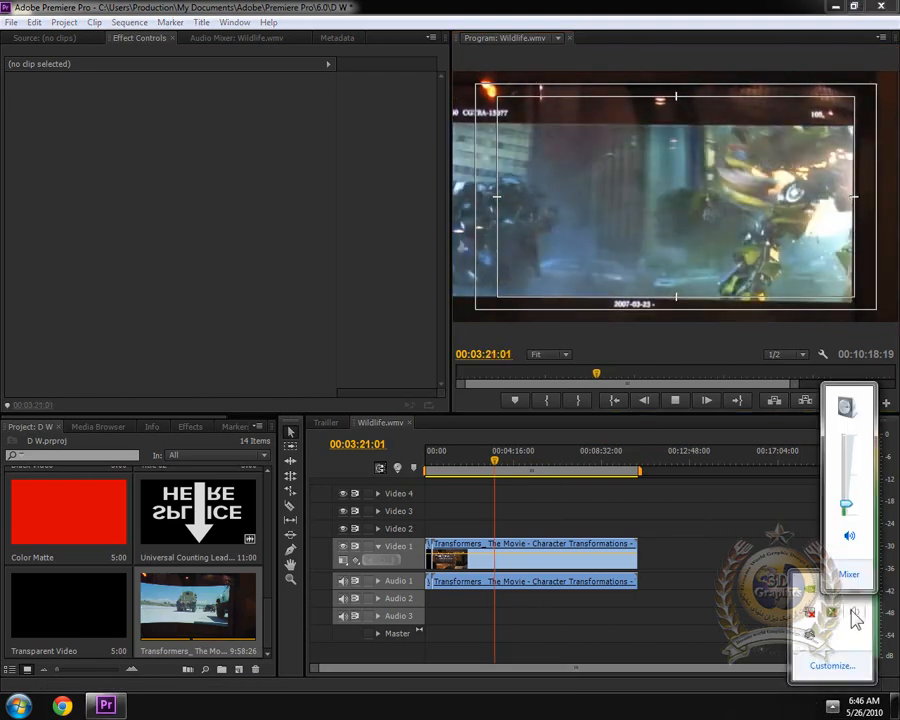
{"action": "left_click", "coordinate": [730, 707]}
{"action": "left_click", "coordinate": [833, 707]}
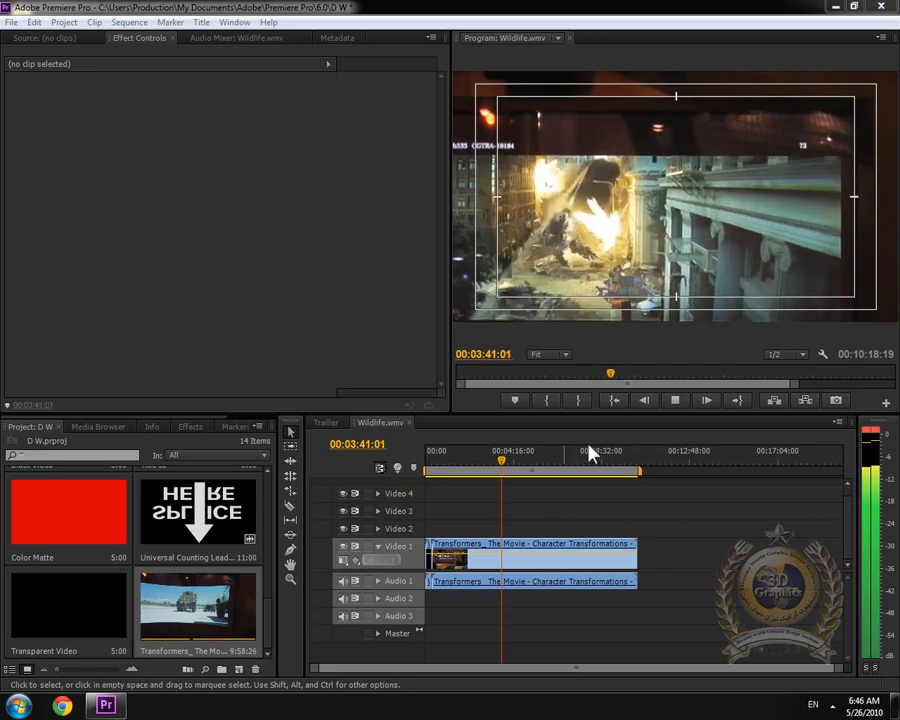
Stop playback and preview the Transformers clip at 00:05:29:14 and 00:08:12:16.
{"action": "left_click", "coordinate": [675, 400]}
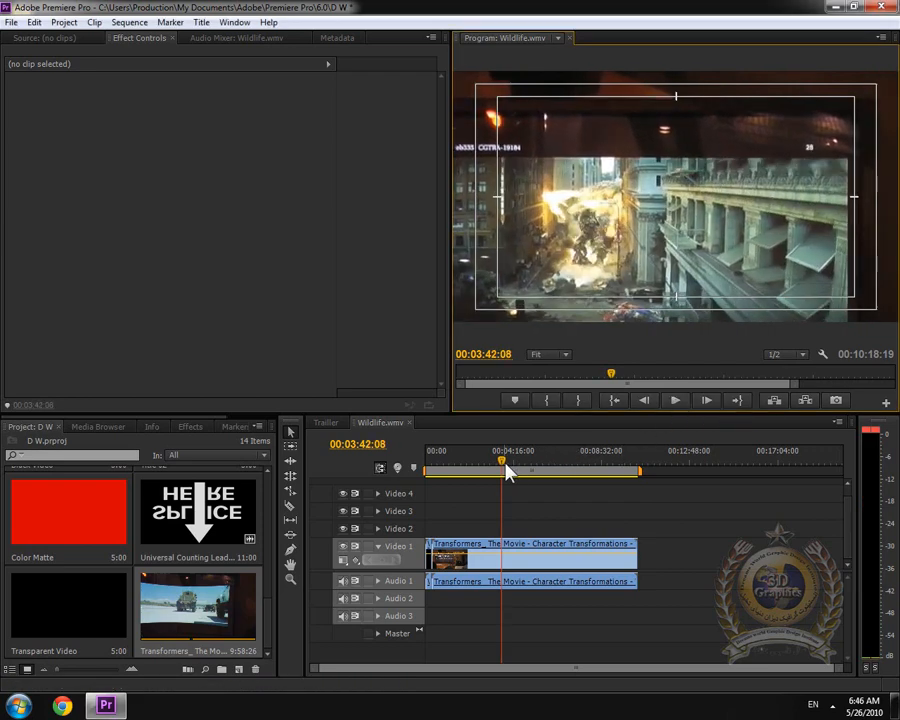
{"action": "left_click_drag", "start_coordinate": [506, 462], "coordinate": [538, 462]}
{"action": "left_click", "coordinate": [677, 400]}
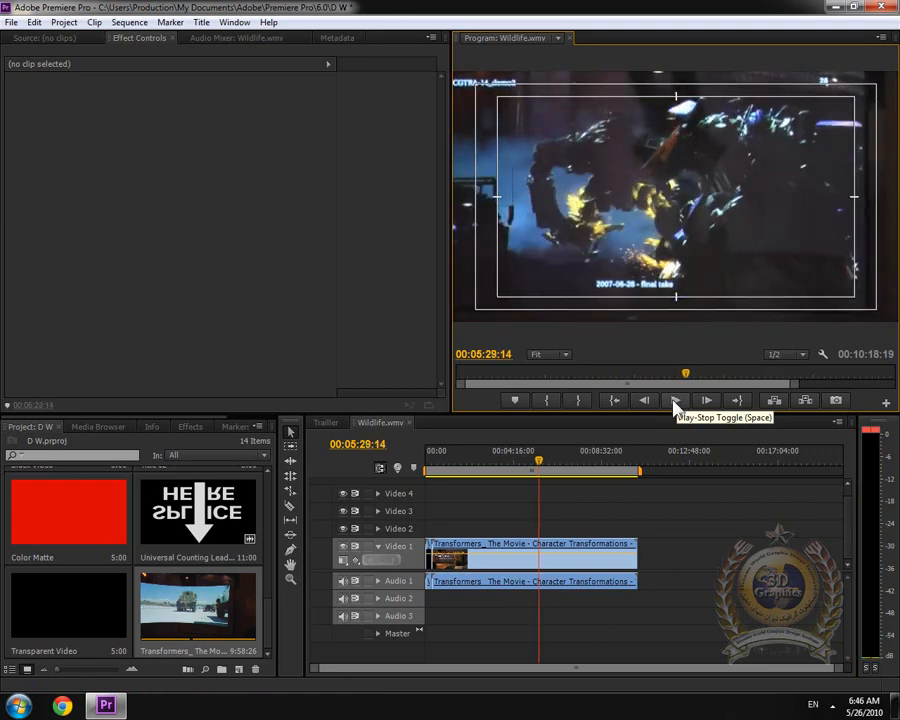
{"action": "left_click_drag", "start_coordinate": [454, 462], "coordinate": [595, 462]}
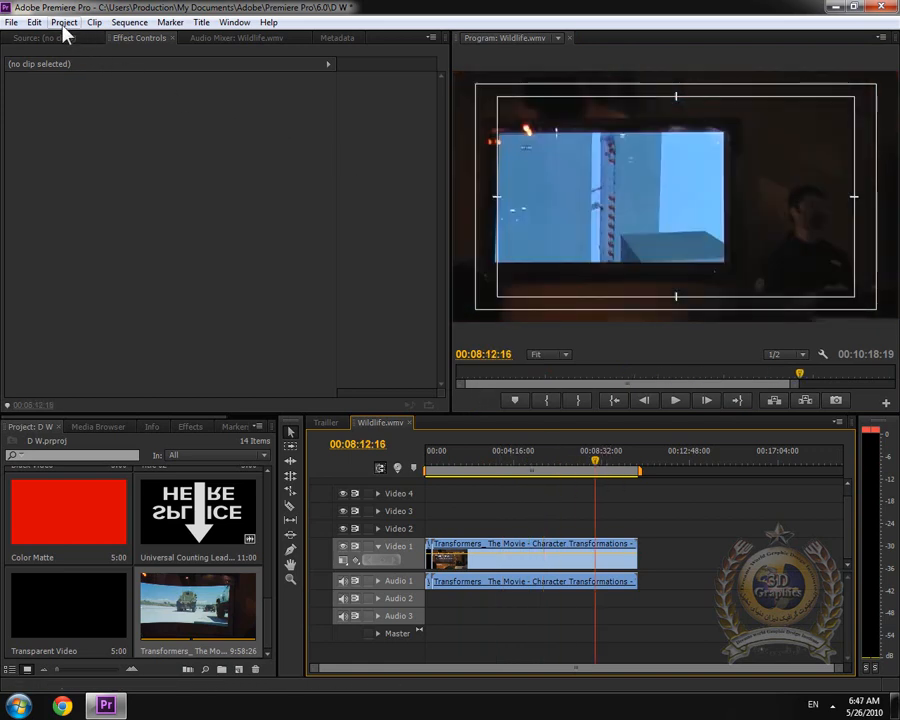
Try to export a batch list from the Color Matte item.
{"action": "left_click", "coordinate": [63, 24]}
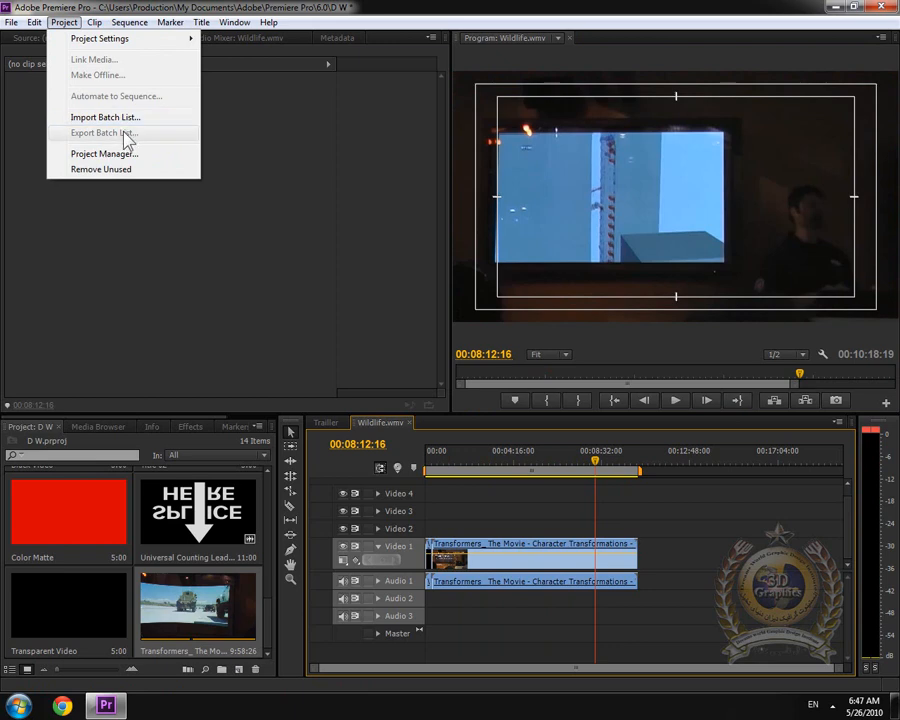
{"action": "left_click", "coordinate": [137, 520]}
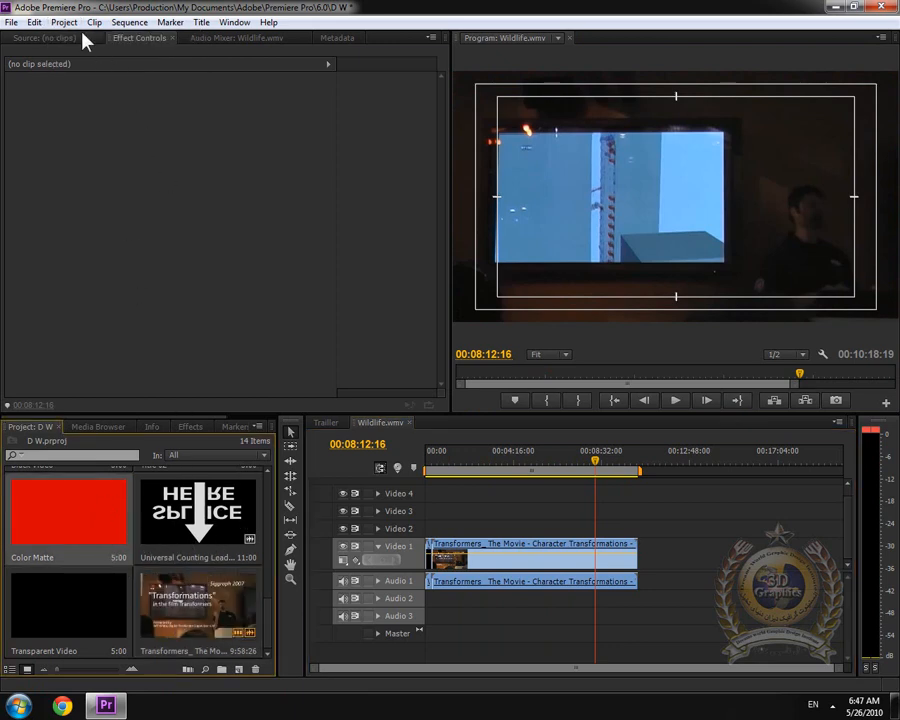
{"action": "left_click", "coordinate": [34, 22]}
{"action": "left_click", "coordinate": [104, 133]}
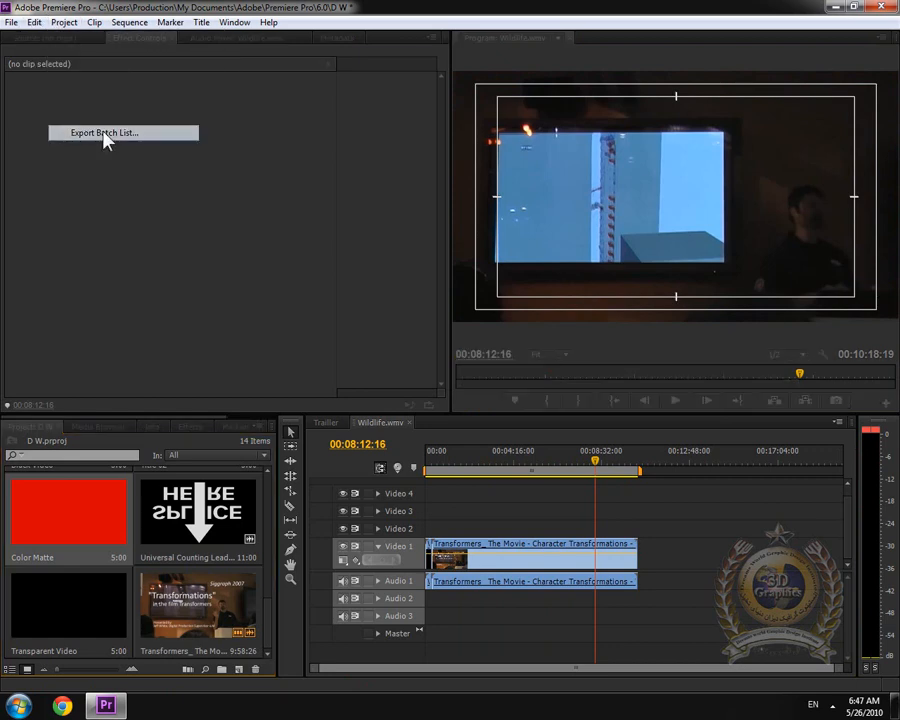
{"action": "left_click", "coordinate": [565, 378]}
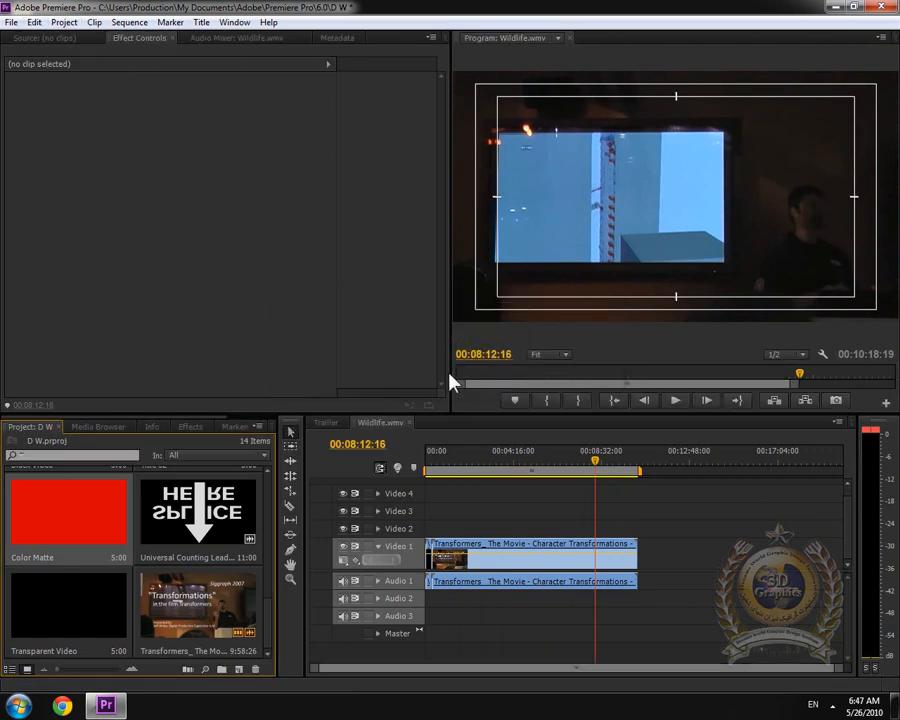
{"action": "left_click", "coordinate": [63, 22]}
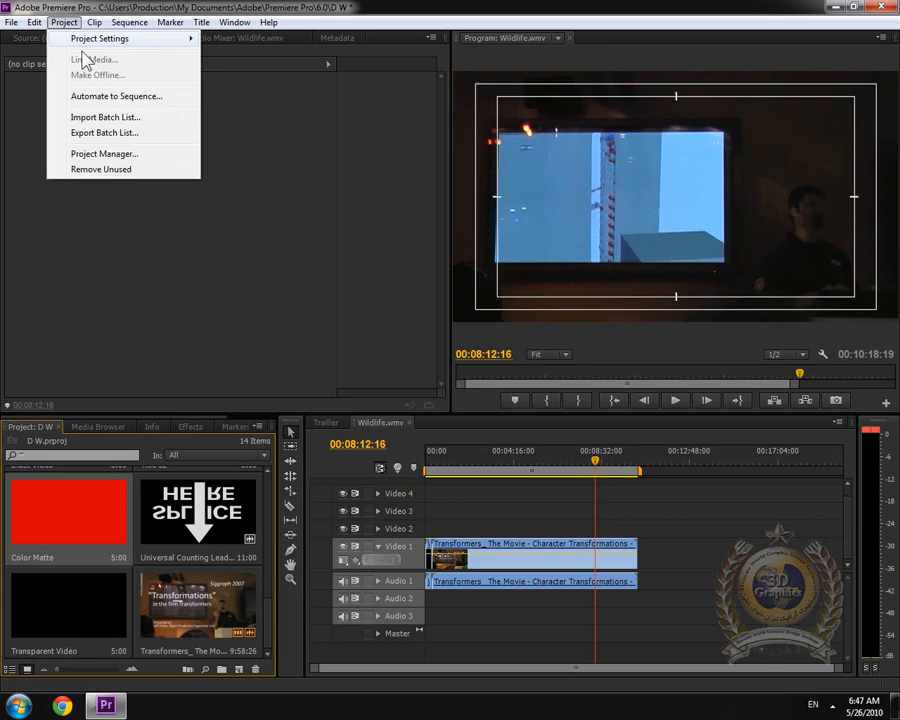
{"action": "left_click", "coordinate": [104, 133]}
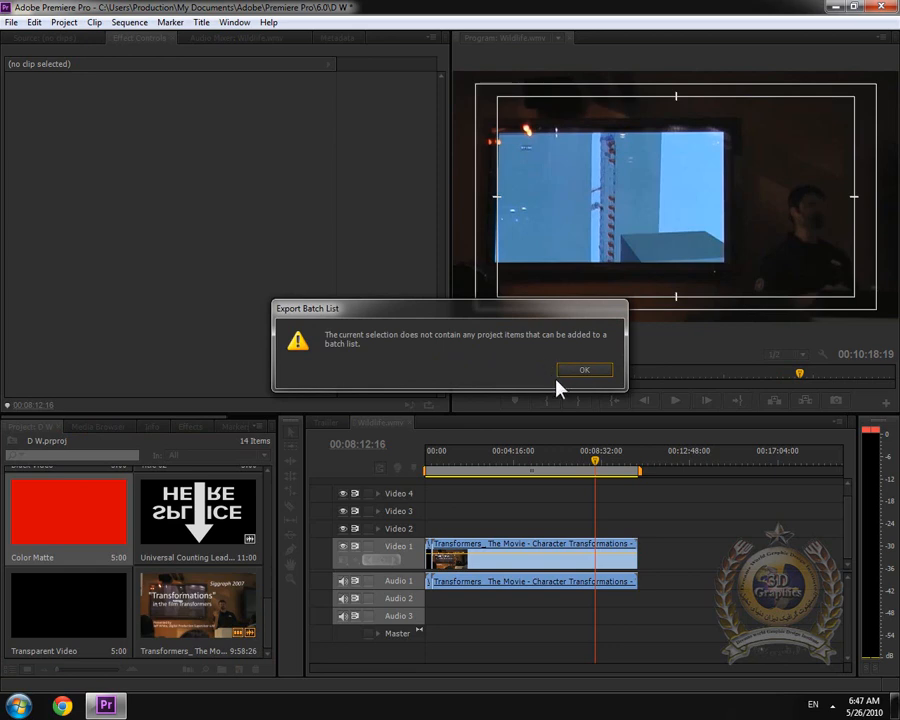
{"action": "left_click", "coordinate": [586, 372]}
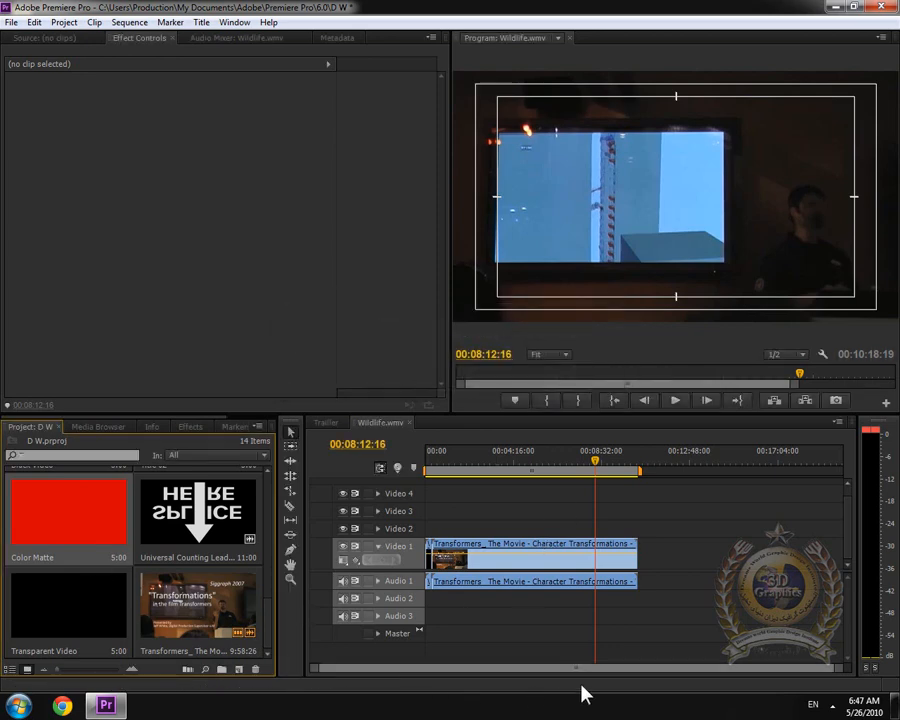
Zoom in on the start of the Wildlife.wmv sequence's timeline and place the playhead at 00:01:00:24.
{"action": "left_click_drag", "start_coordinate": [618, 668], "coordinate": [546, 669]}
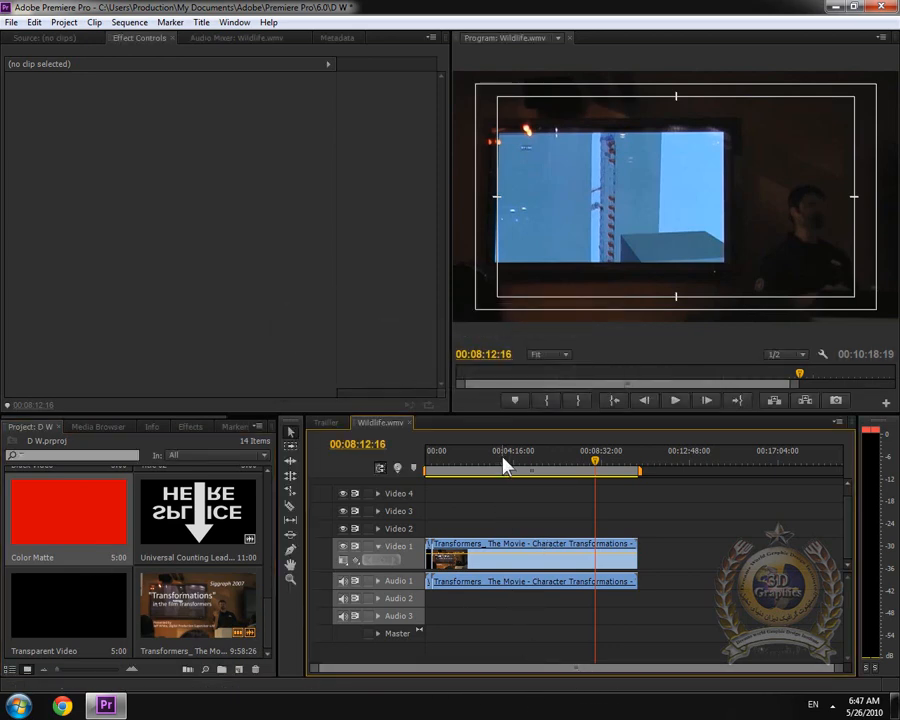
{"action": "key", "text": "="}
{"action": "key", "text": "="}
{"action": "left_click_drag", "start_coordinate": [516, 667], "coordinate": [368, 676]}
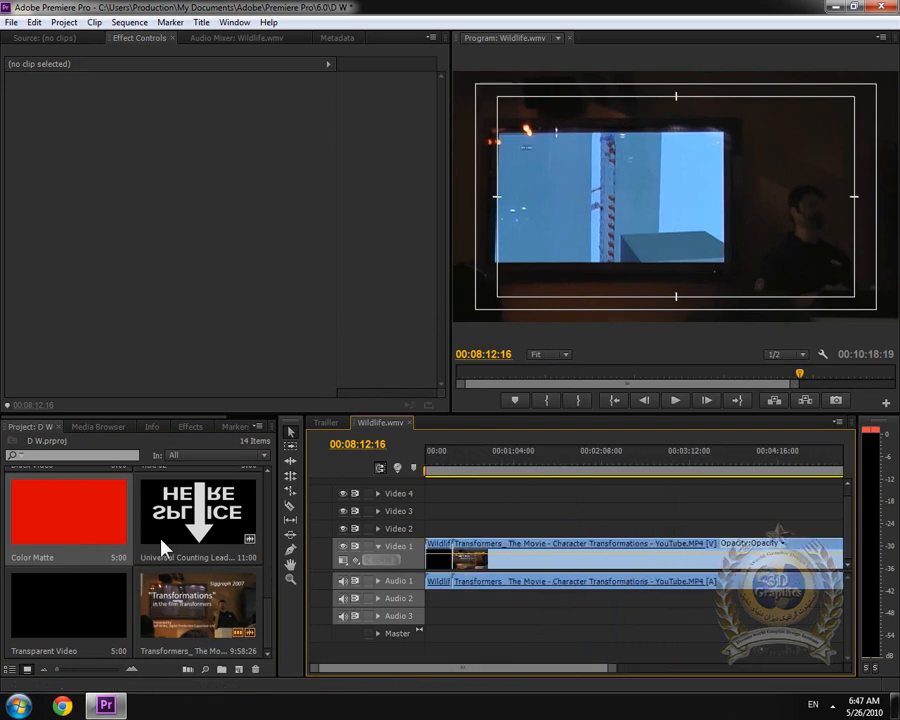
{"action": "left_click", "coordinate": [509, 460]}
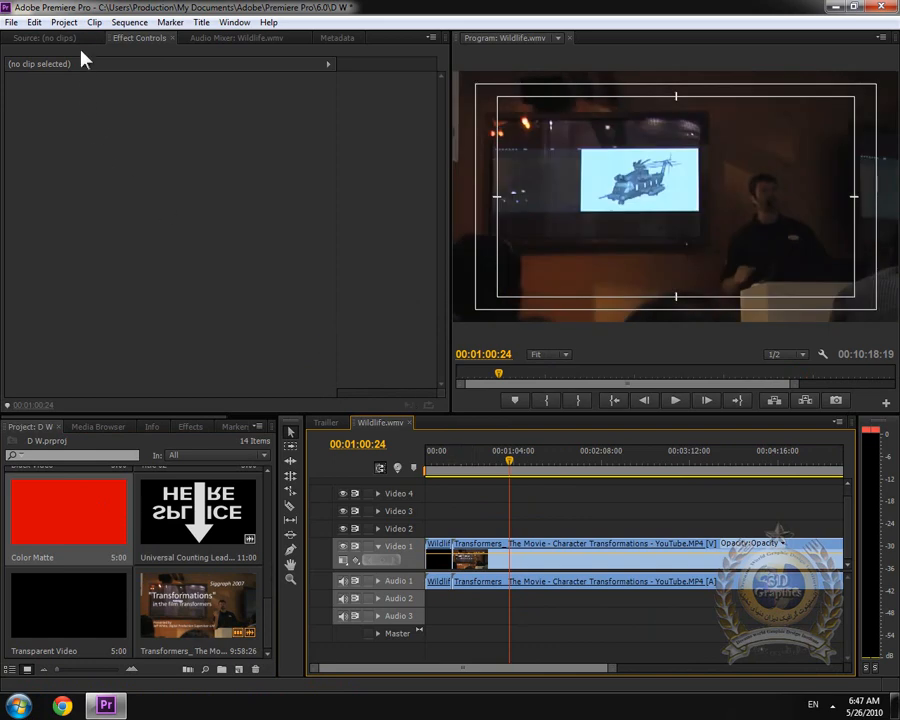
{"action": "left_click", "coordinate": [63, 22]}
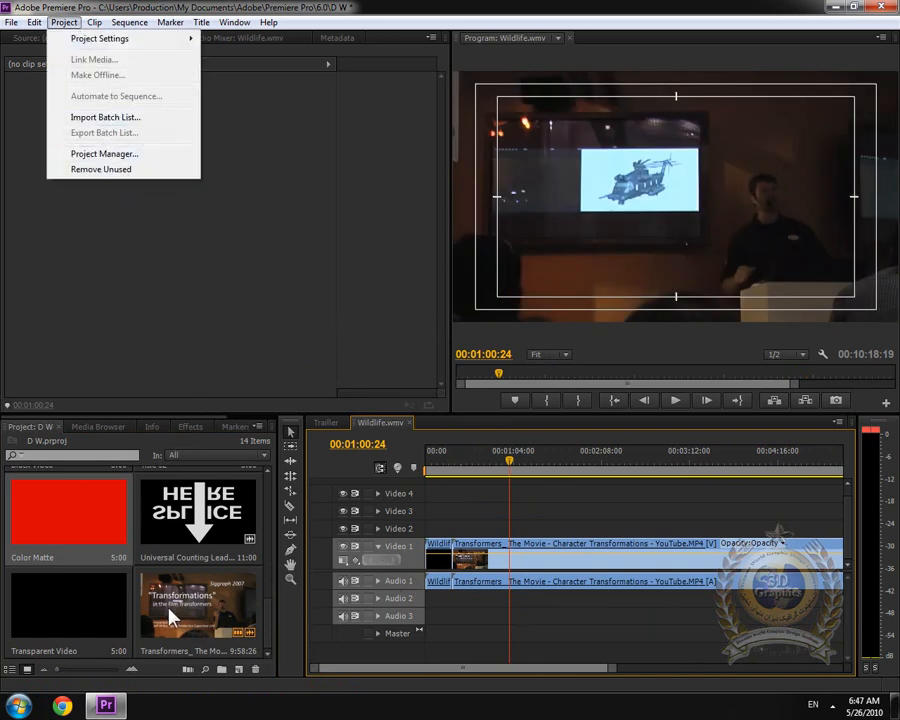
Place Color Matte and Transparent Video on track Video 2, and the Transformers clip and Universal Counting Leader on track Video 3.
{"action": "left_click_drag", "start_coordinate": [81, 533], "coordinate": [484, 538]}
{"action": "left_click_drag", "start_coordinate": [74, 608], "coordinate": [575, 528]}
{"action": "left_click_drag", "start_coordinate": [150, 598], "coordinate": [648, 511]}
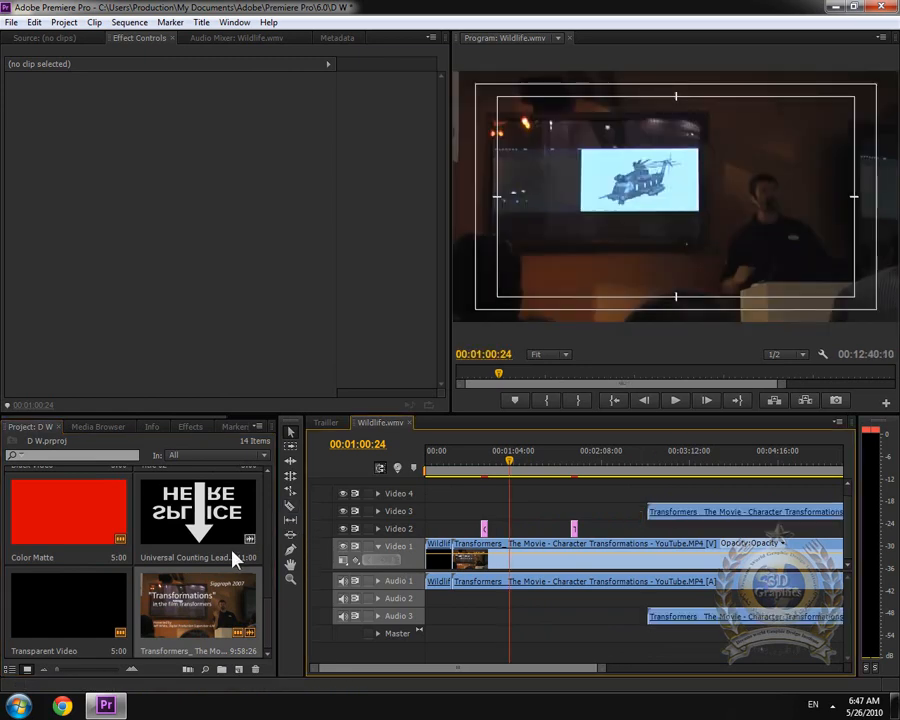
{"action": "left_click_drag", "start_coordinate": [233, 557], "coordinate": [548, 523]}
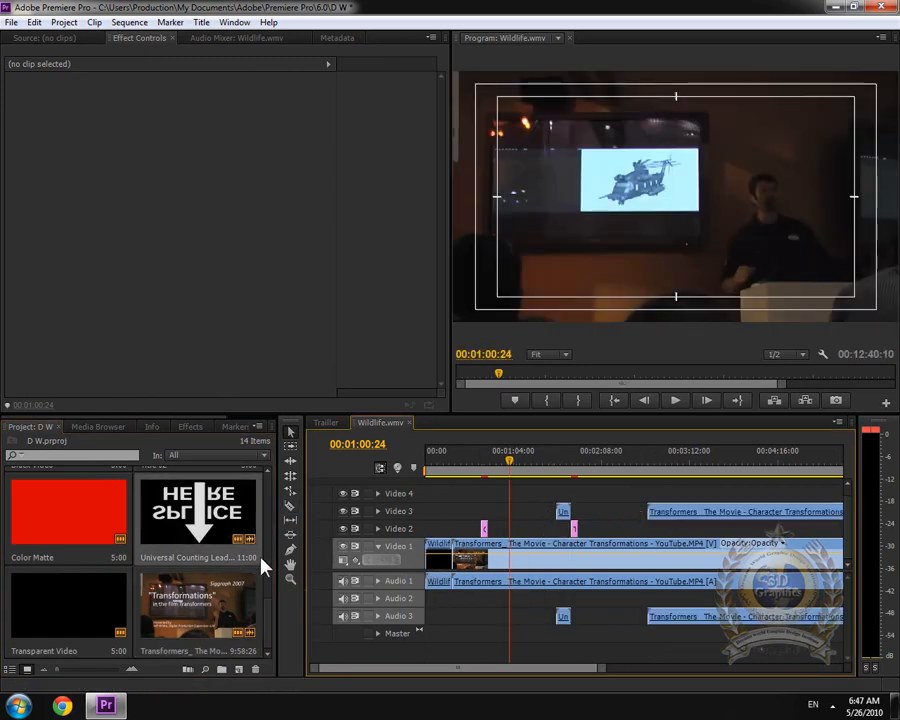
Try to export a batch list from the Universal Counting Leader and from another generated clip.
{"action": "left_click", "coordinate": [62, 22]}
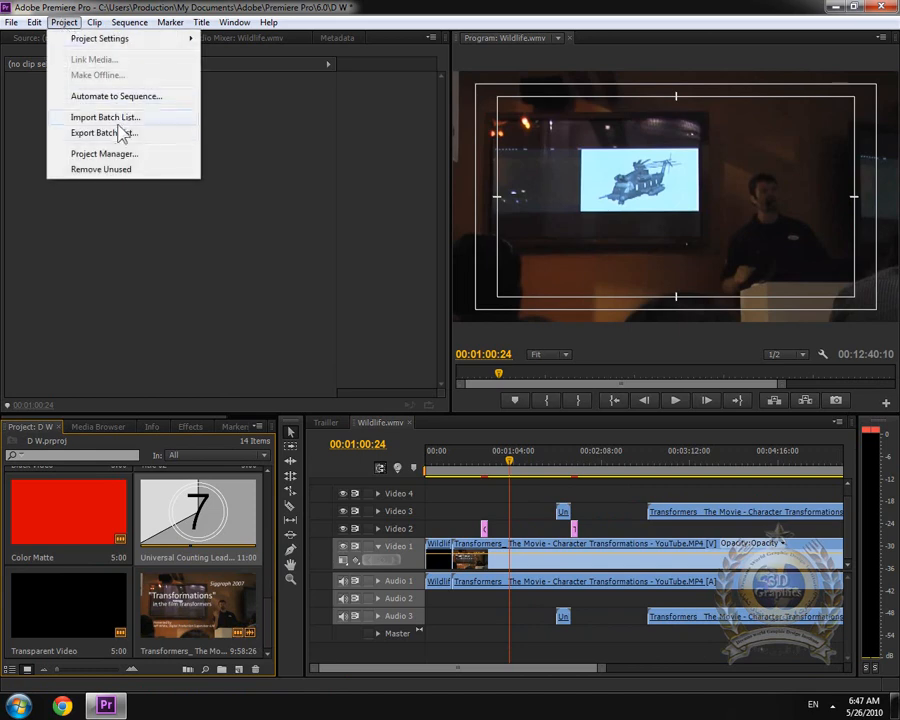
{"action": "left_click", "coordinate": [124, 132]}
{"action": "left_click", "coordinate": [589, 369]}
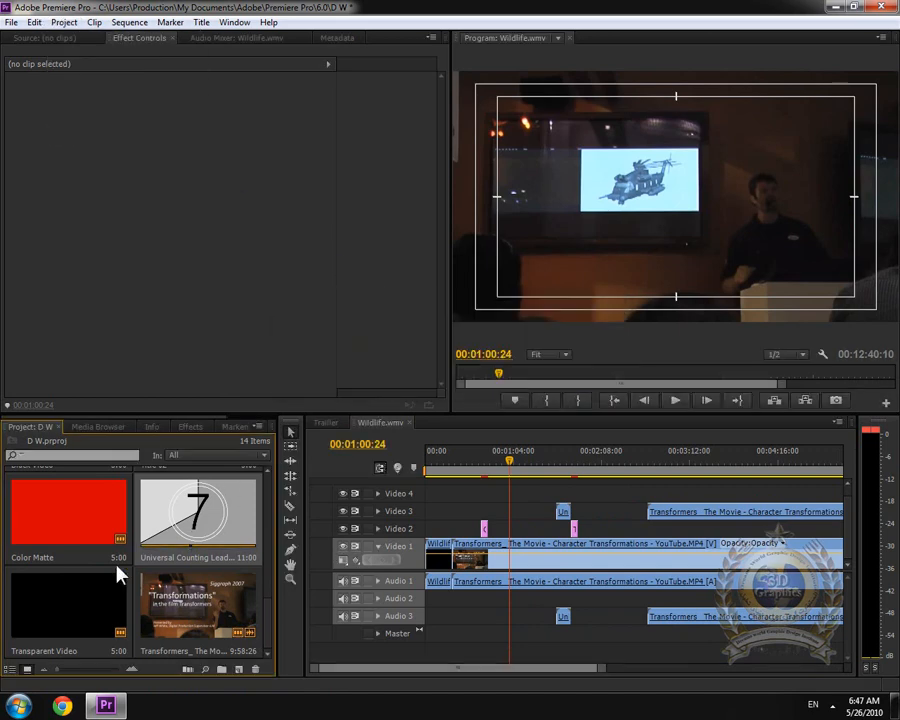
{"action": "left_click", "coordinate": [60, 22]}
{"action": "left_click", "coordinate": [124, 132]}
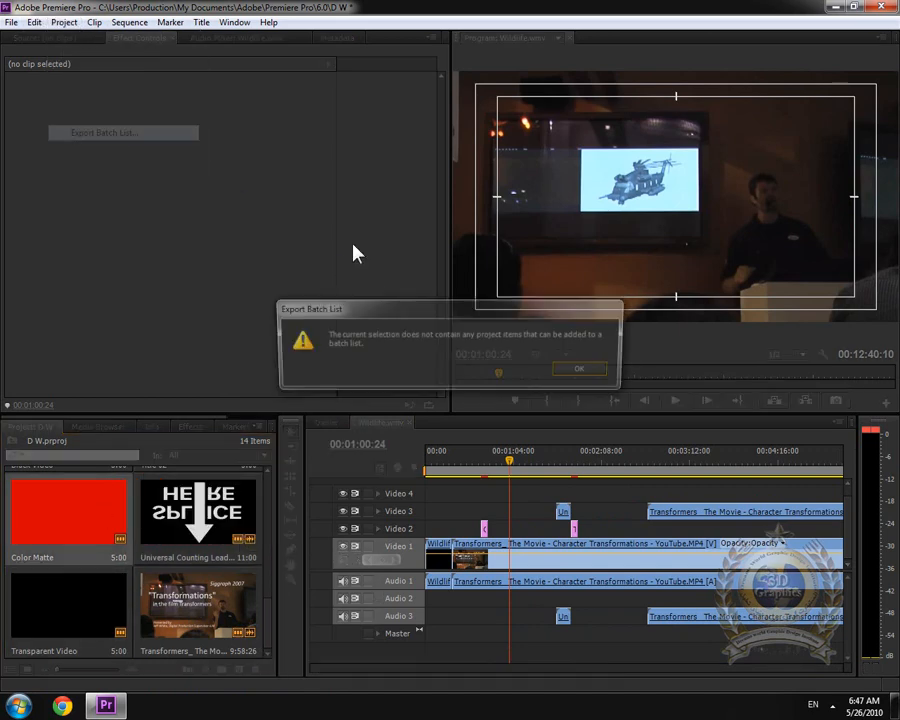
{"action": "left_click", "coordinate": [589, 371]}
Export a batch list of the Transformers clip as a CSV file named Sports in the Premiere Pro 6.0 folder.
{"action": "left_click", "coordinate": [63, 22]}
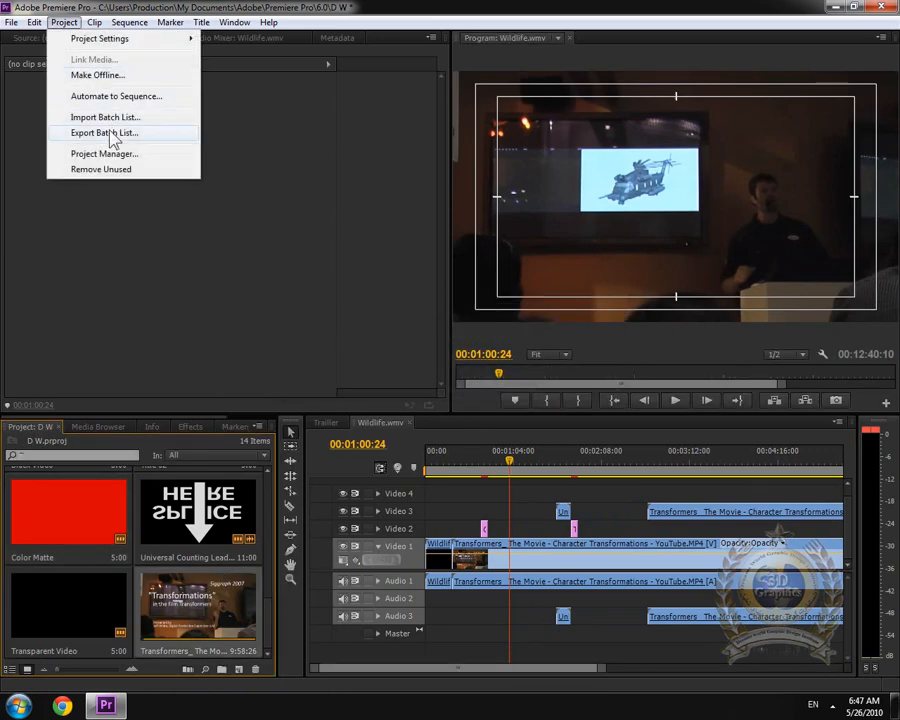
{"action": "left_click", "coordinate": [104, 132]}
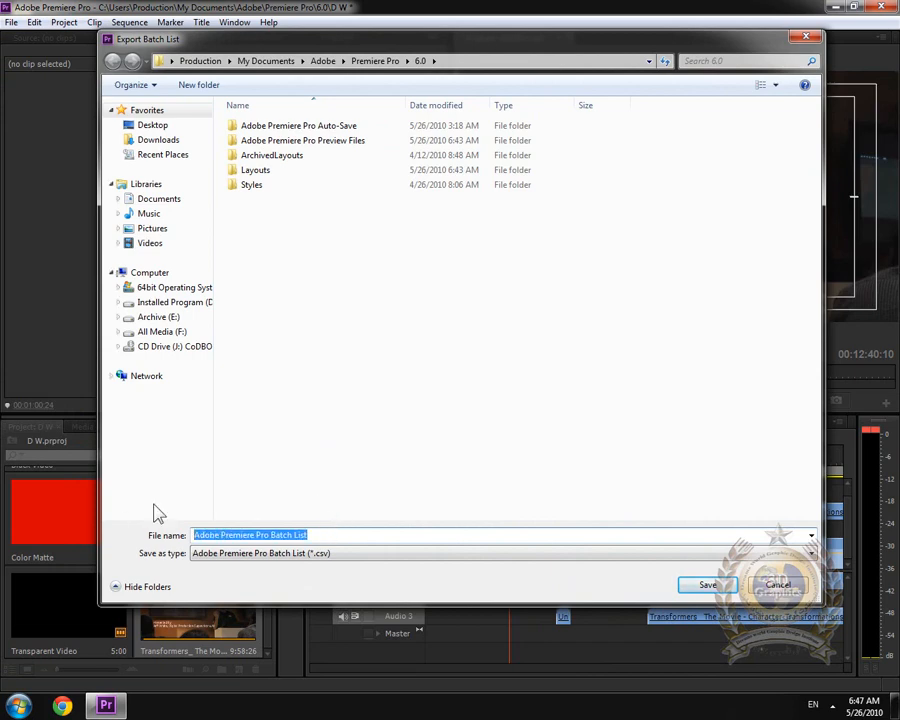
{"action": "type", "text": "Sppo"}
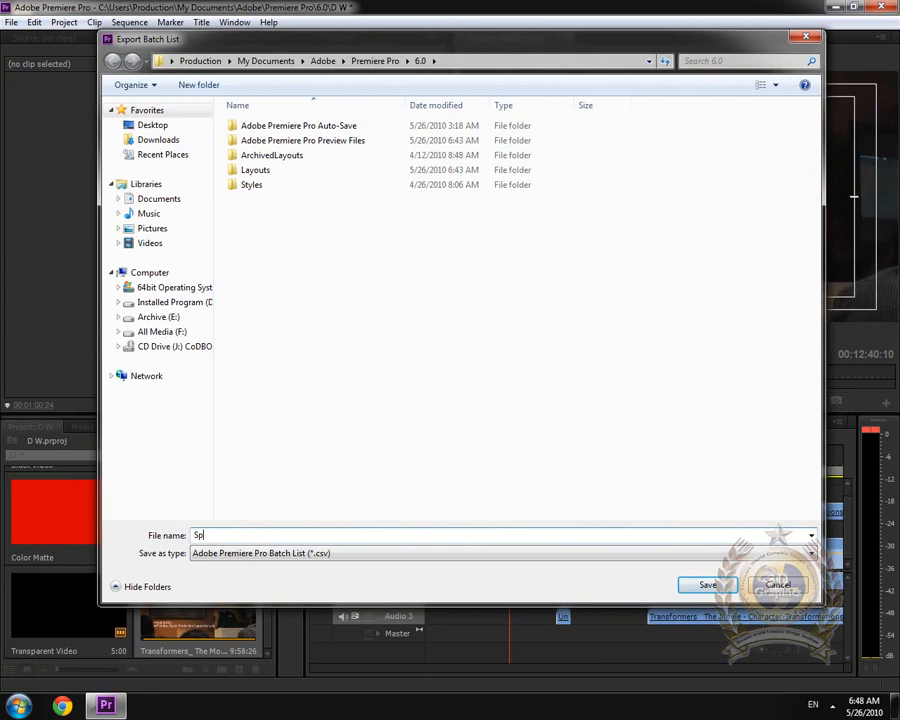
{"action": "key", "text": "BackSpace"}
{"action": "type", "text": "ports"}
{"action": "left_click", "coordinate": [704, 587]}
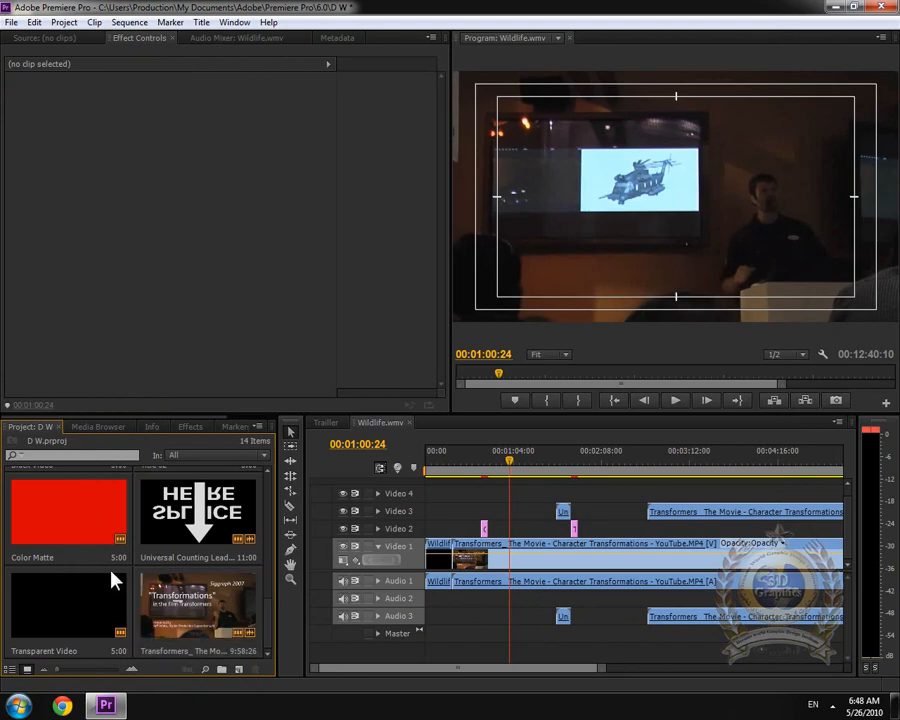
Import the Sports batch list into the project, accepting the default offline file settings.
{"action": "left_click", "coordinate": [64, 22]}
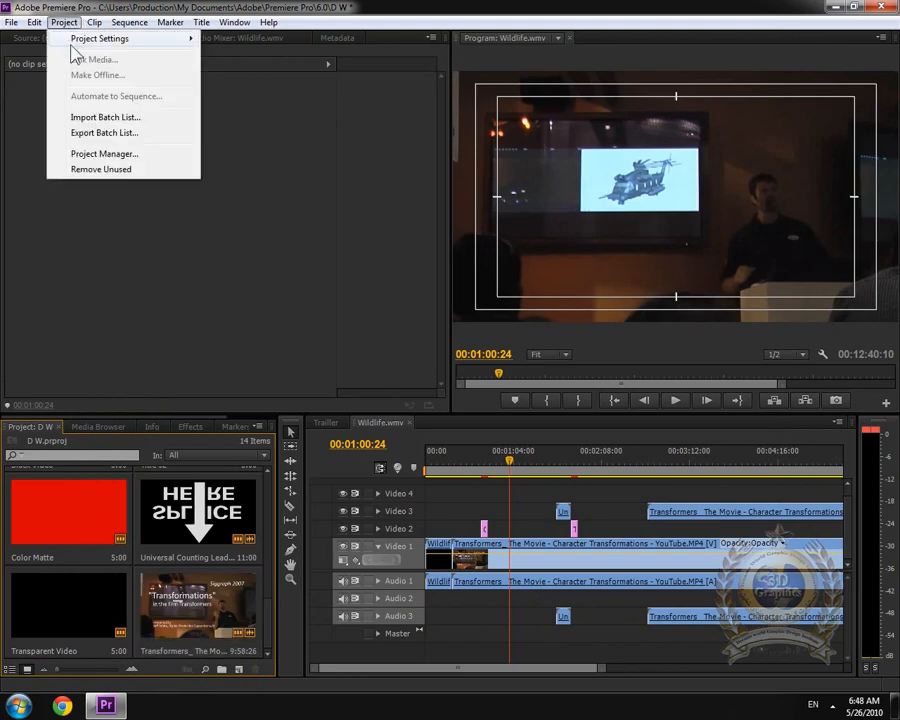
{"action": "left_click", "coordinate": [97, 120]}
{"action": "double_click", "coordinate": [251, 200]}
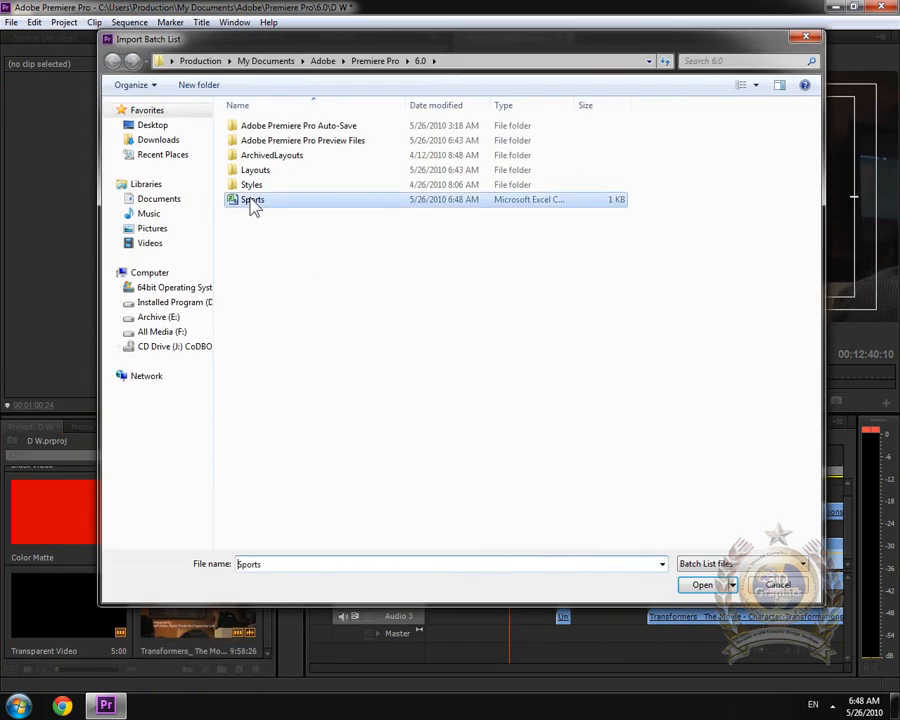
{"action": "left_click", "coordinate": [475, 430]}
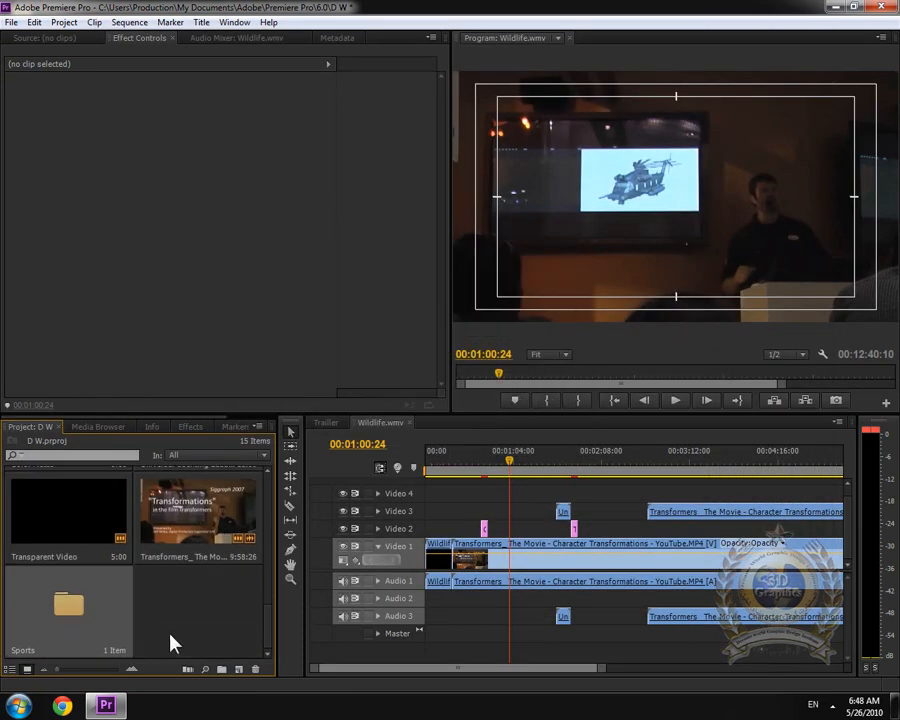
Open the imported Sports bin and examine the clip it contains.
{"action": "double_click", "coordinate": [82, 628]}
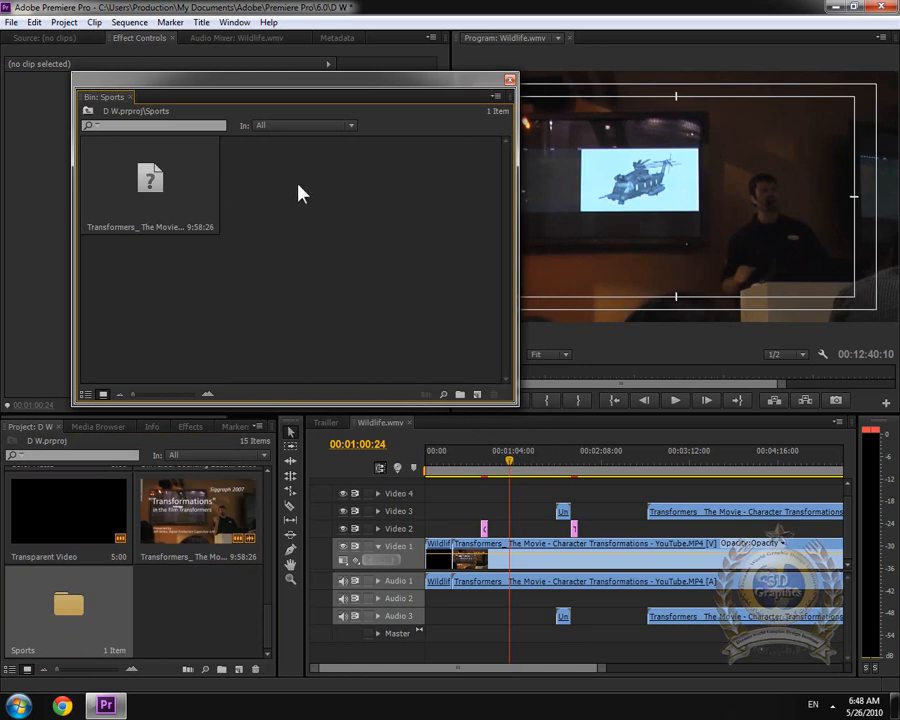
{"action": "left_click_drag", "start_coordinate": [311, 80], "coordinate": [390, 128]}
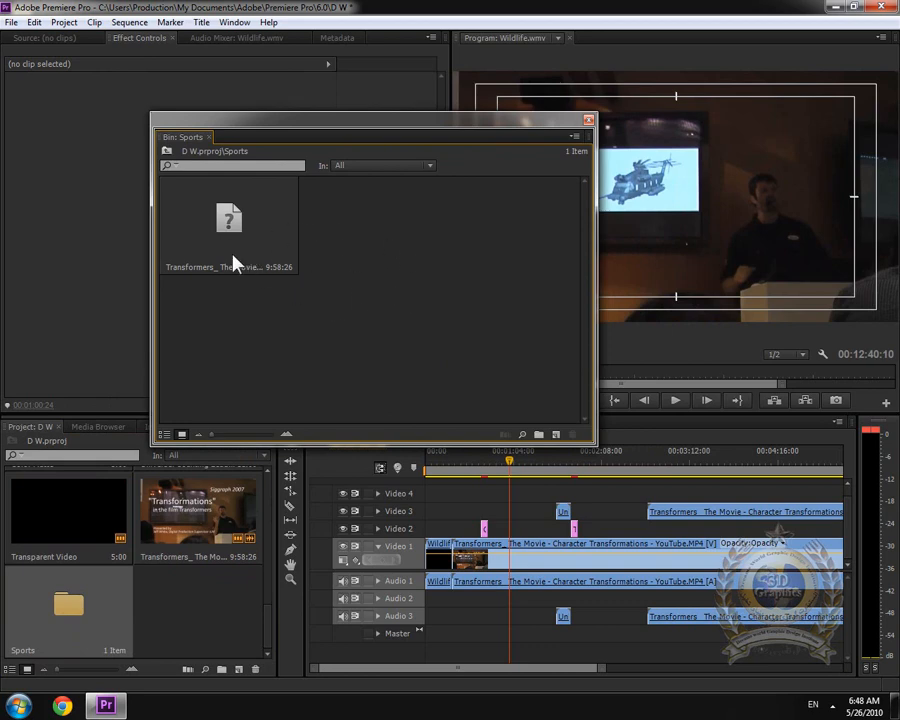
{"action": "left_click", "coordinate": [589, 120]}
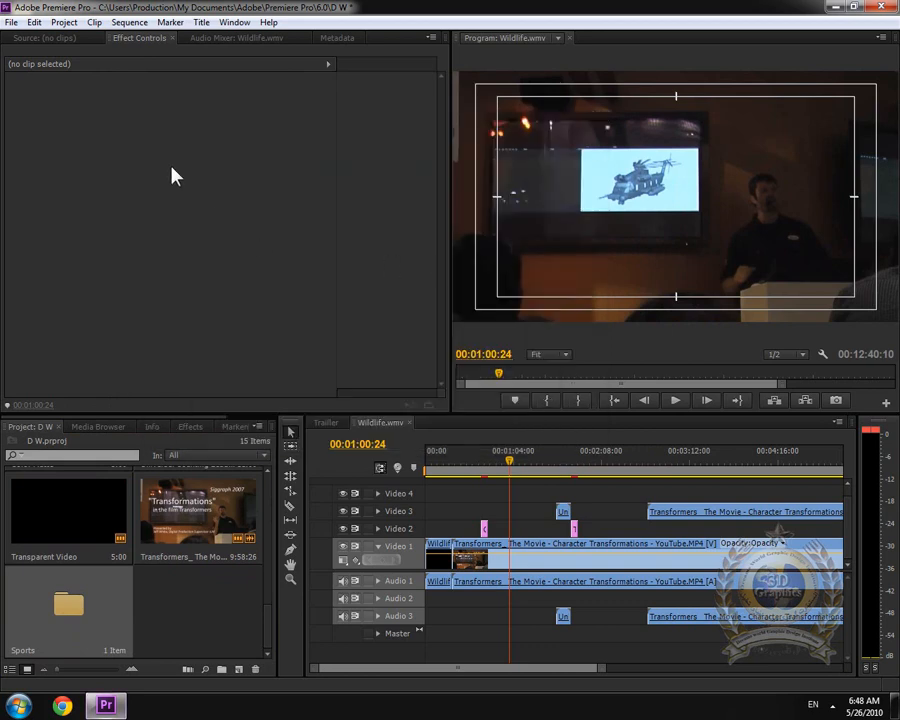
{"action": "double_click", "coordinate": [92, 618]}
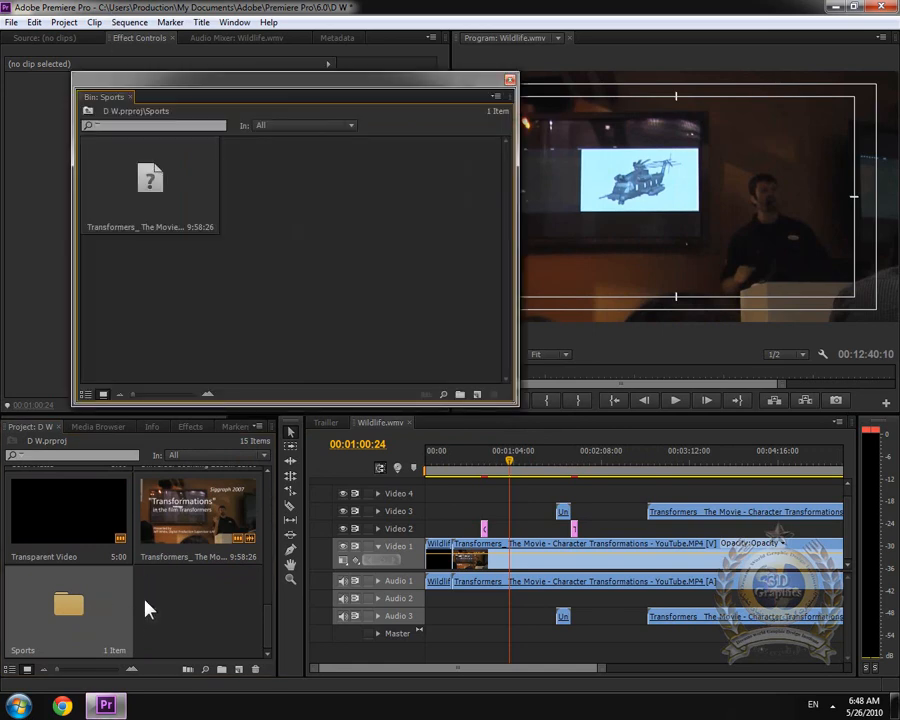
Check the commands available for the offline Transformers clip and close the Sports bin.
{"action": "right_click", "coordinate": [161, 195]}
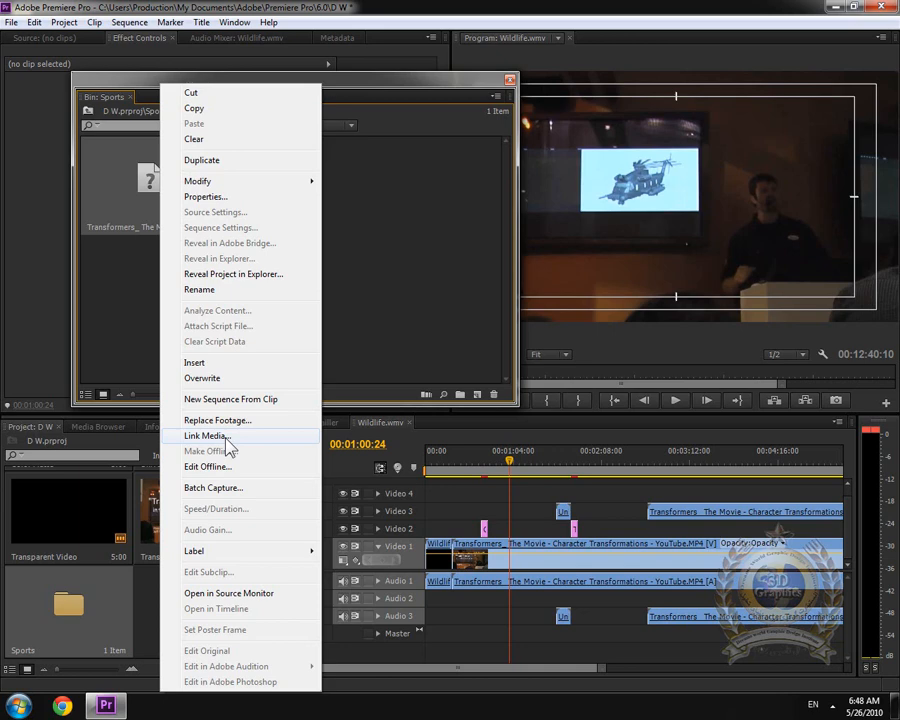
{"action": "left_click", "coordinate": [472, 235]}
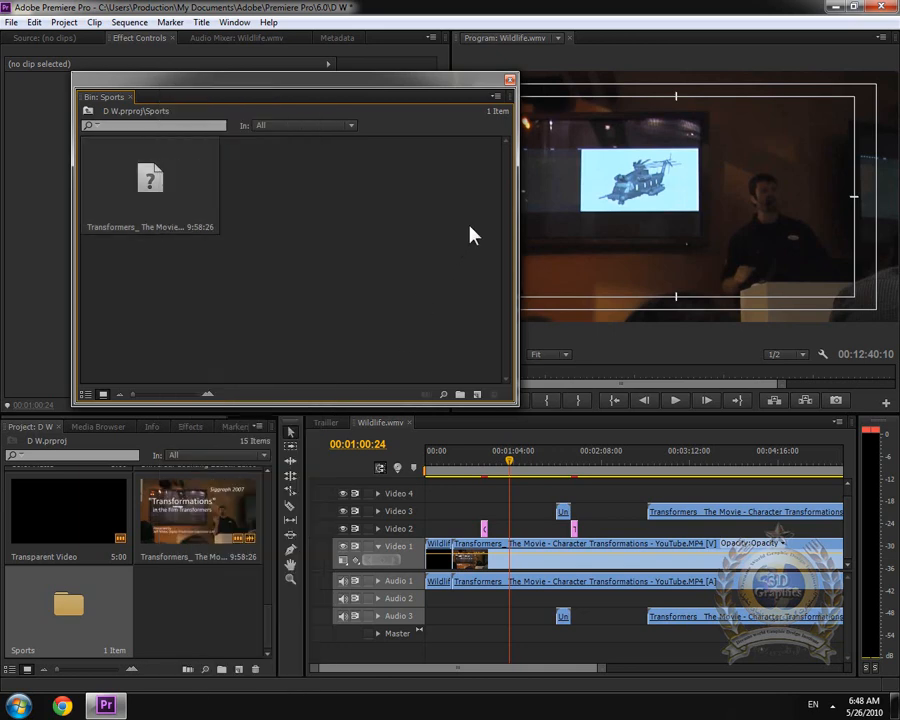
{"action": "left_click", "coordinate": [509, 80]}
Create a new trimmed project on the Desktop from the Trailler and Wildlife.wmv sequences with Project Manager, saving the current project.
{"action": "left_click", "coordinate": [62, 22]}
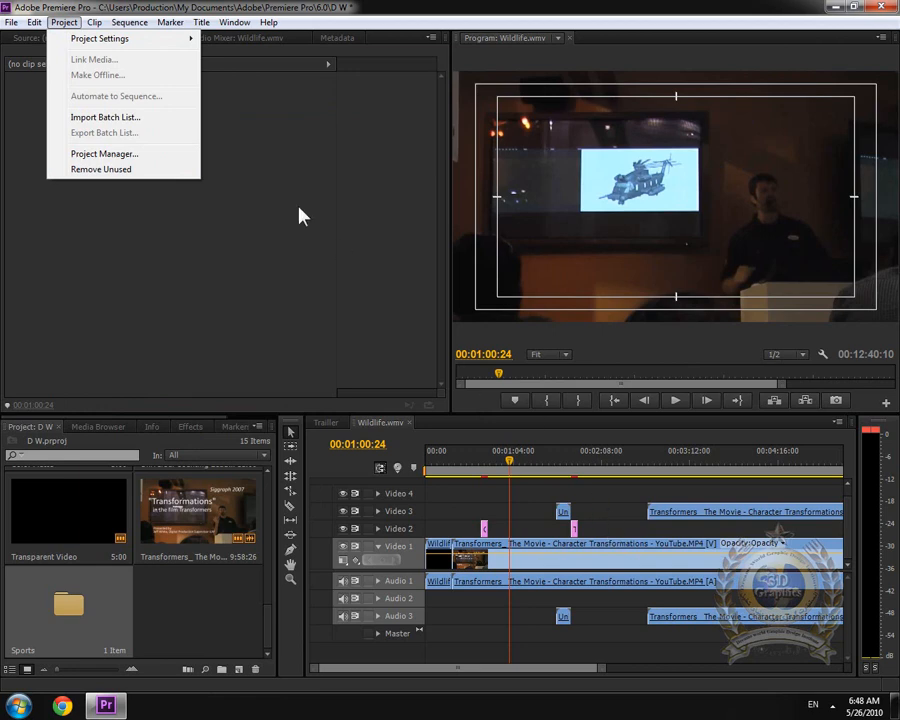
{"action": "left_click", "coordinate": [122, 153]}
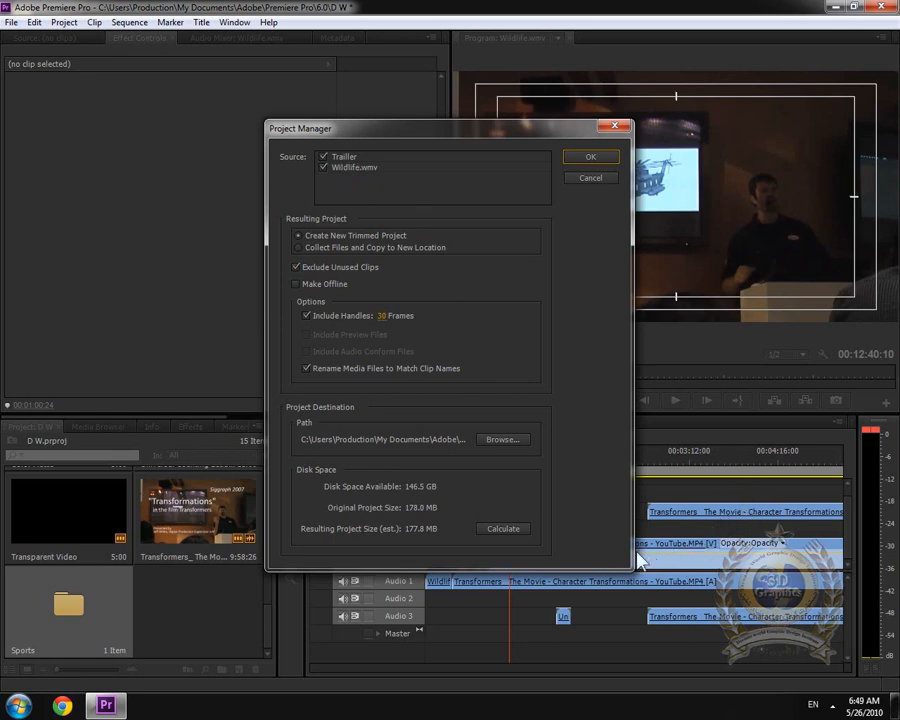
{"action": "left_click_drag", "start_coordinate": [447, 135], "coordinate": [407, 93]}
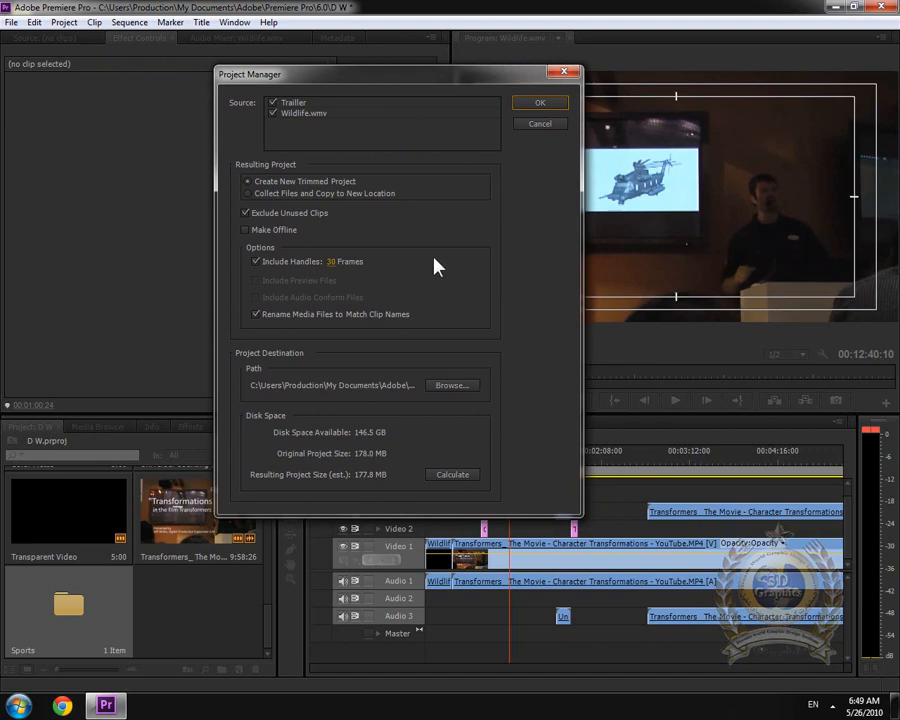
{"action": "left_click", "coordinate": [460, 390]}
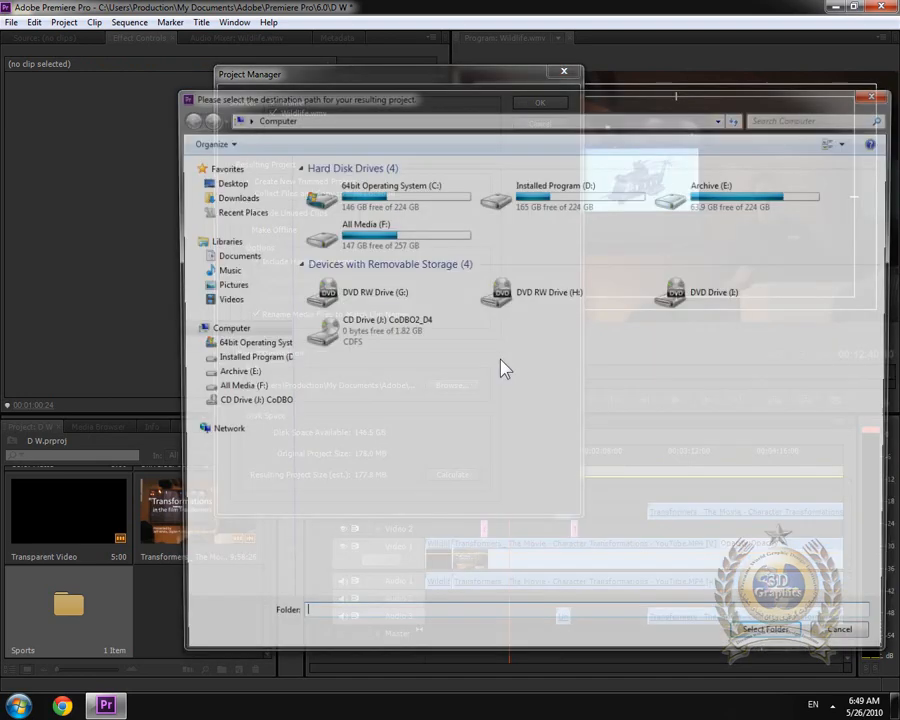
{"action": "left_click", "coordinate": [222, 182]}
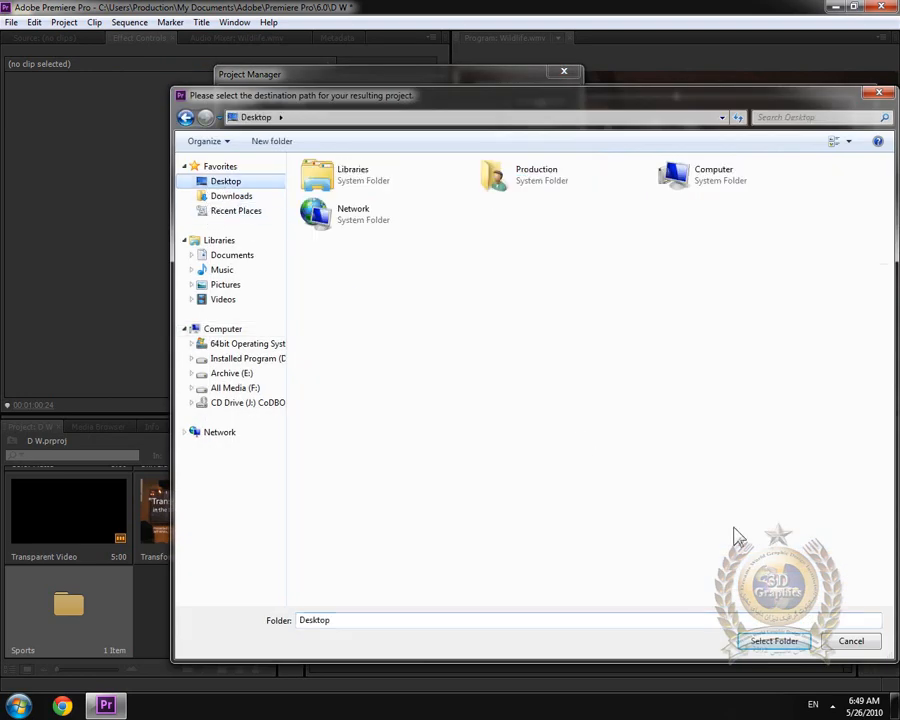
{"action": "left_click", "coordinate": [781, 641]}
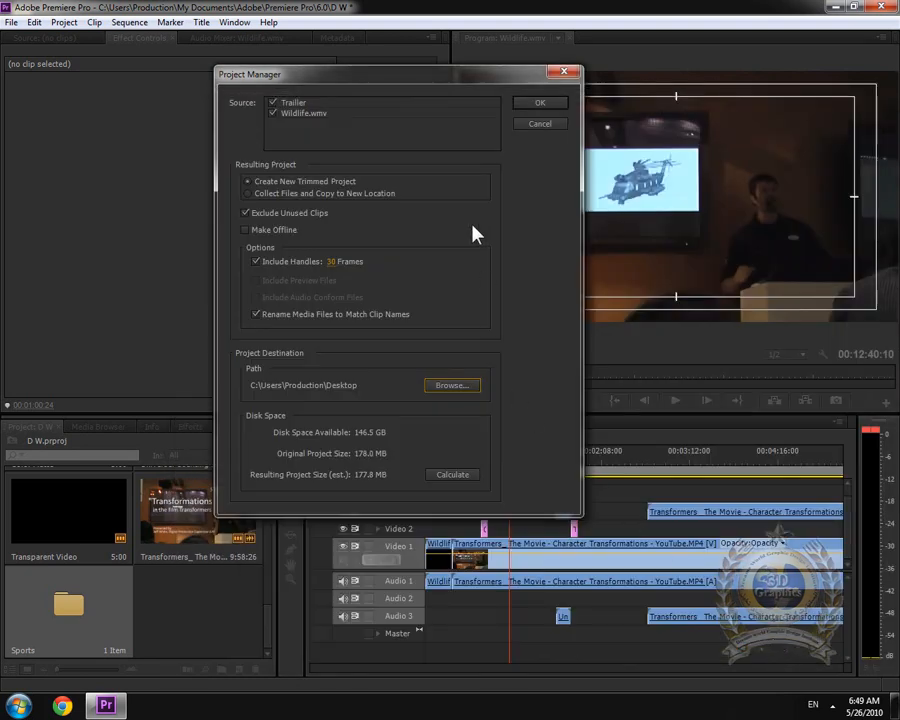
{"action": "left_click", "coordinate": [543, 104]}
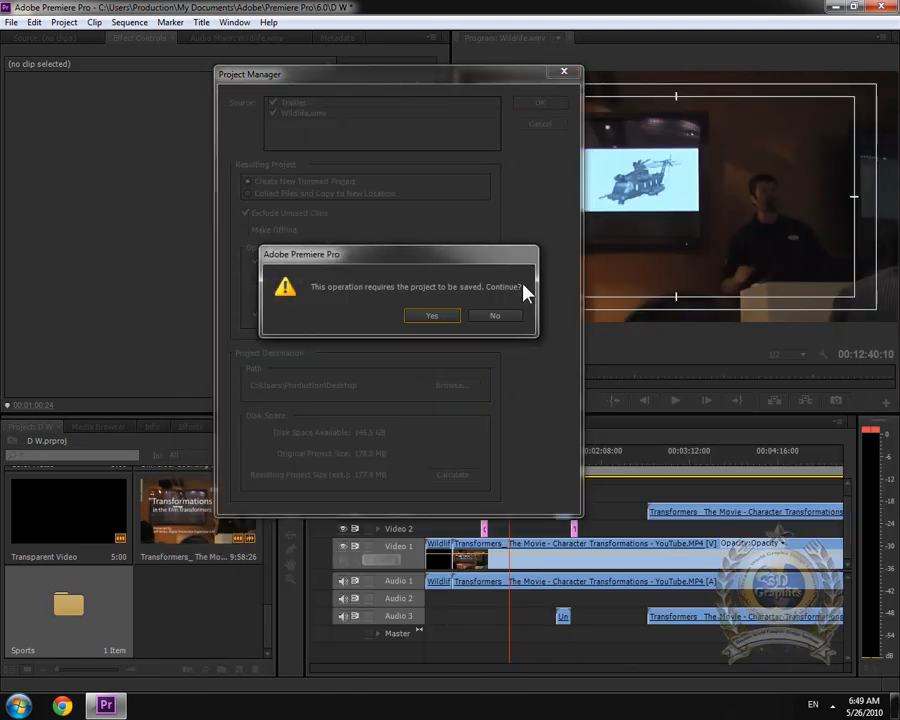
{"action": "left_click", "coordinate": [430, 317]}
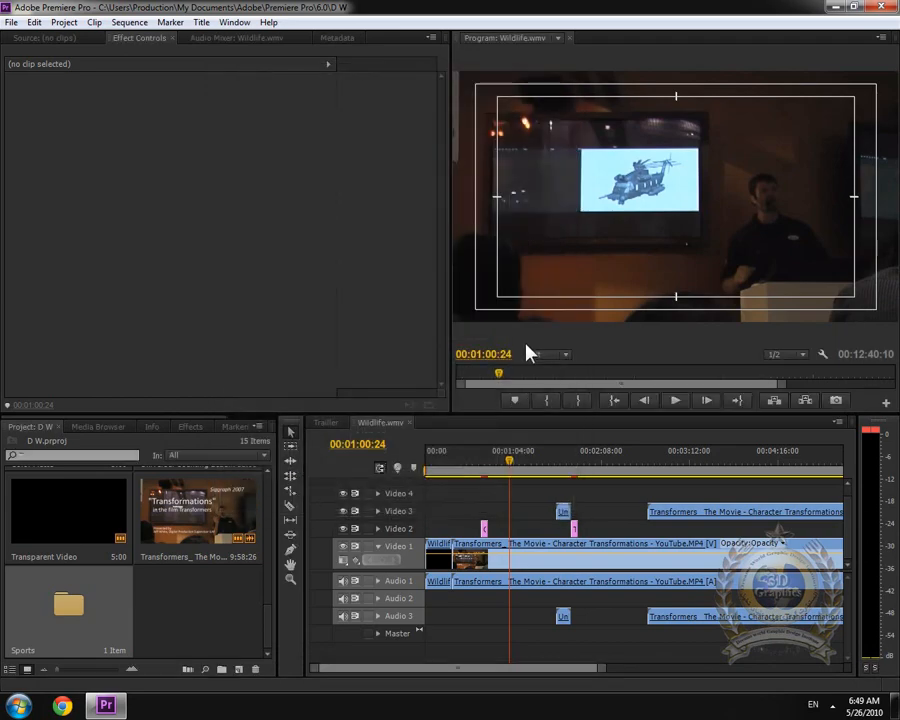
Switch to the Windows desktop and examine the project and media files in the Trimmed_D W folder.
{"action": "left_click", "coordinate": [835, 7]}
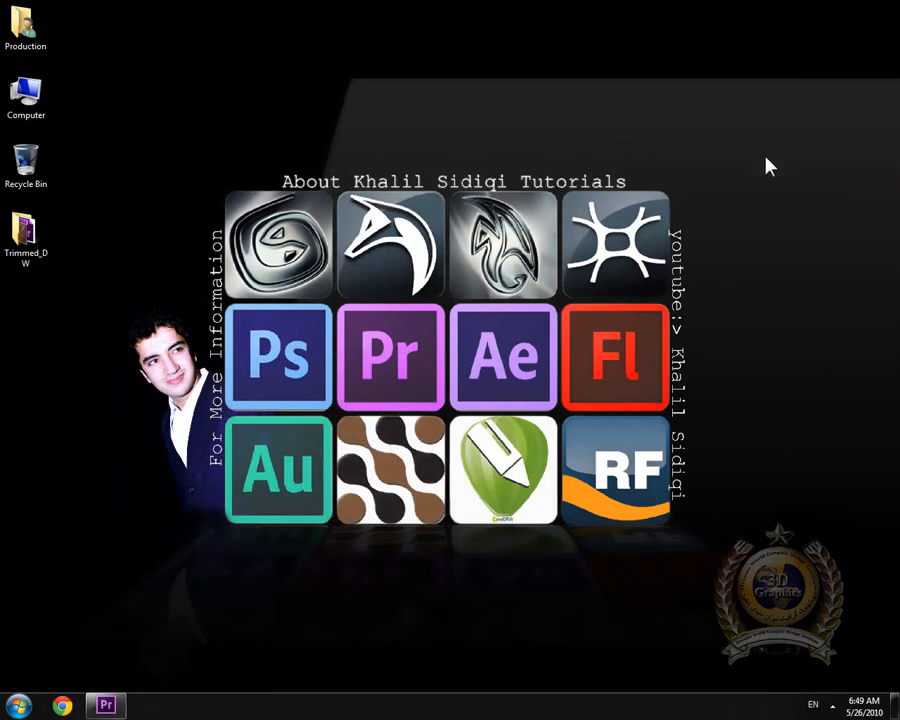
{"action": "double_click", "coordinate": [22, 232]}
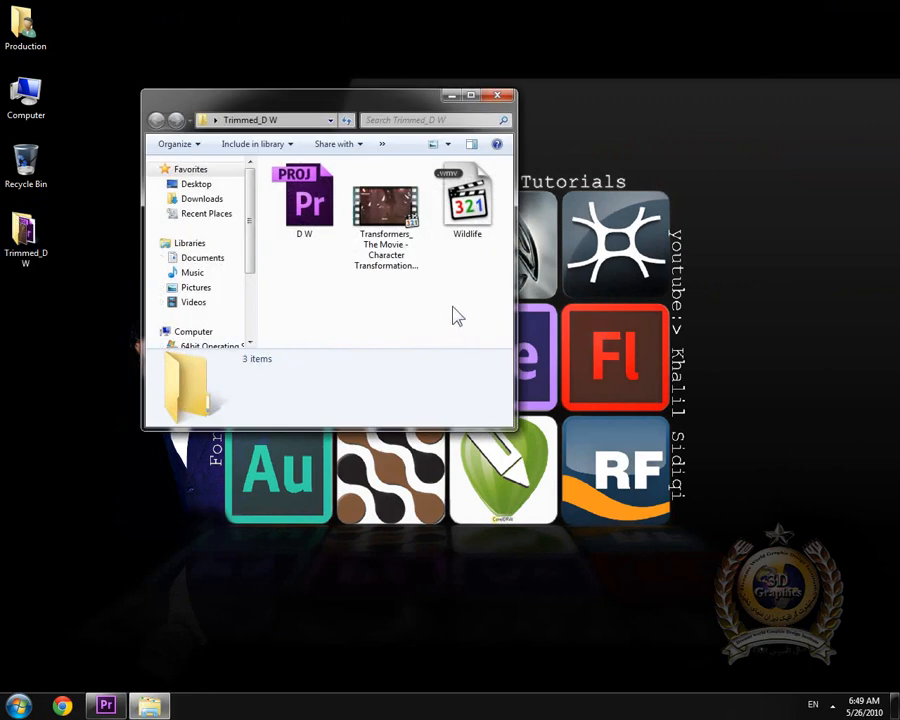
{"action": "left_click", "coordinate": [305, 200]}
{"action": "left_click_drag", "start_coordinate": [367, 315], "coordinate": [456, 303]}
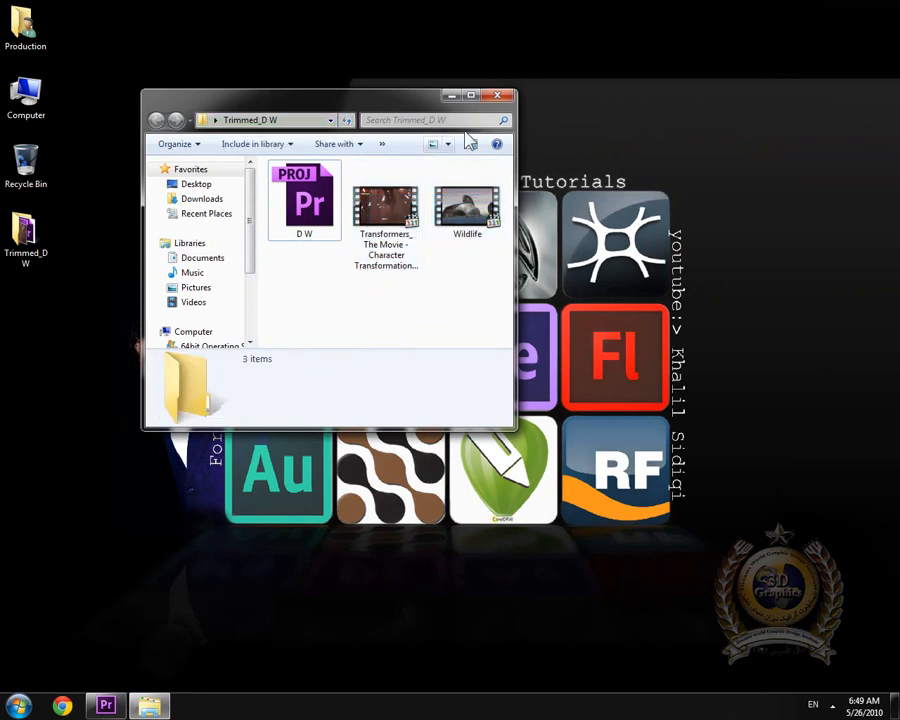
{"action": "left_click", "coordinate": [498, 95]}
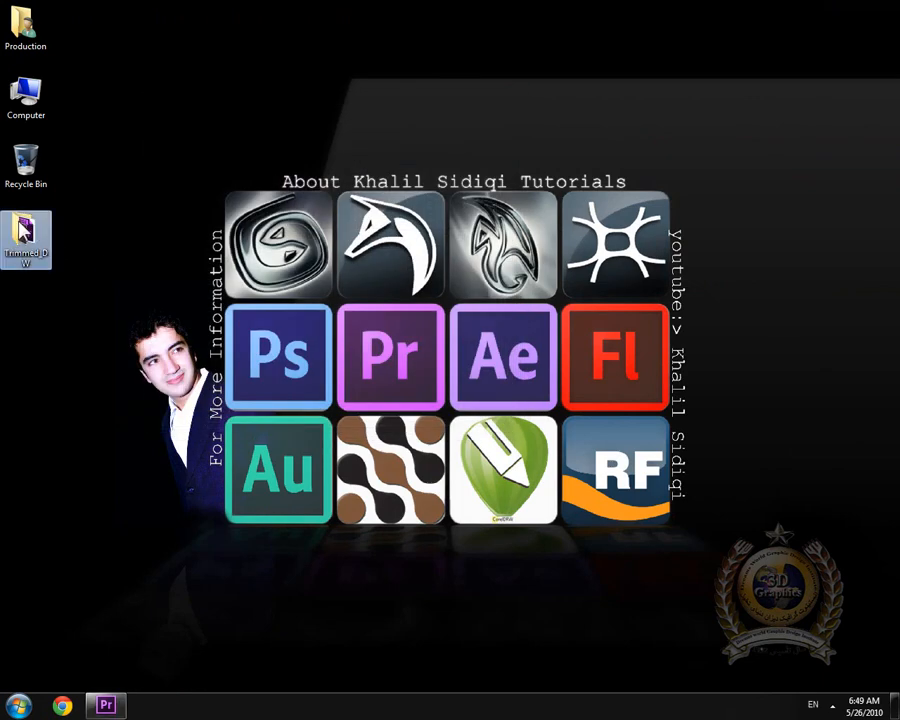
{"action": "double_click", "coordinate": [24, 232]}
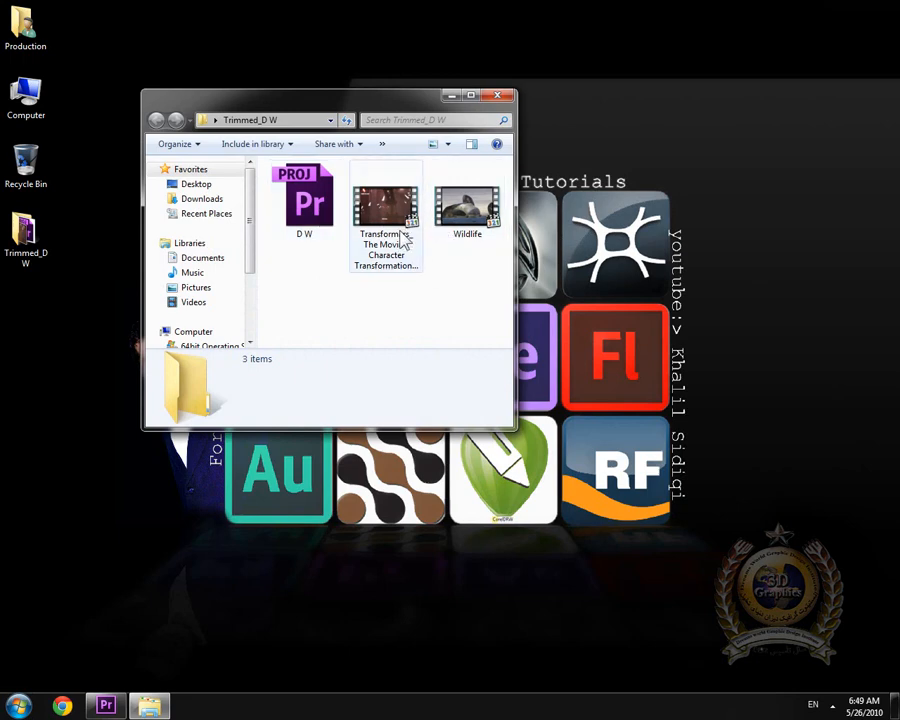
Return to Premiere Pro and use Project Manager to collect the project's files and copy them to the Desktop.
{"action": "left_click", "coordinate": [105, 706]}
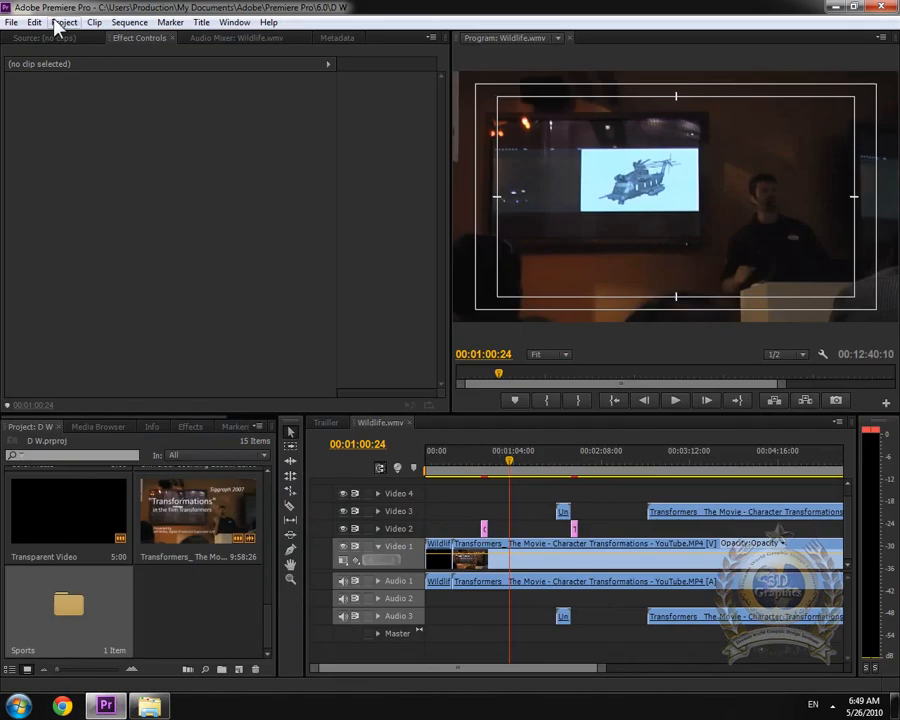
{"action": "left_click", "coordinate": [57, 22]}
{"action": "left_click", "coordinate": [104, 154]}
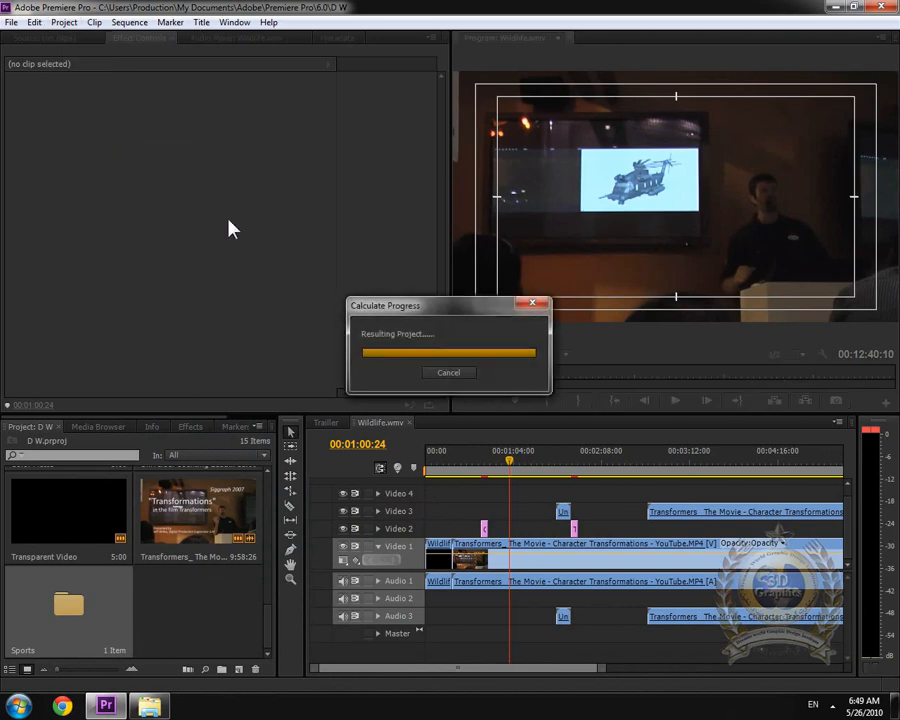
{"action": "left_click_drag", "start_coordinate": [412, 124], "coordinate": [247, 80]}
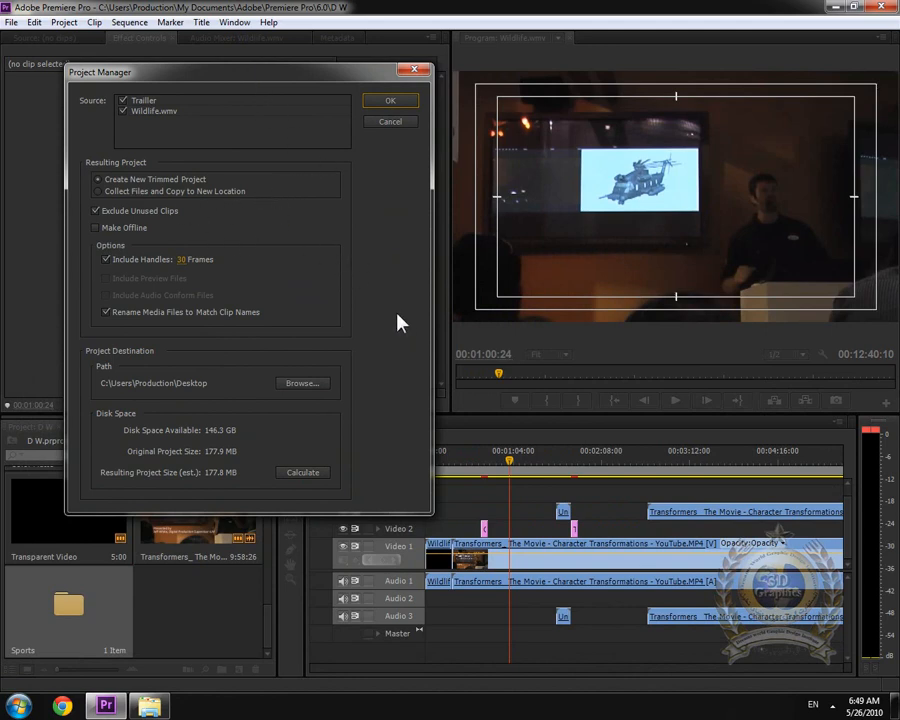
{"action": "left_click", "coordinate": [172, 192]}
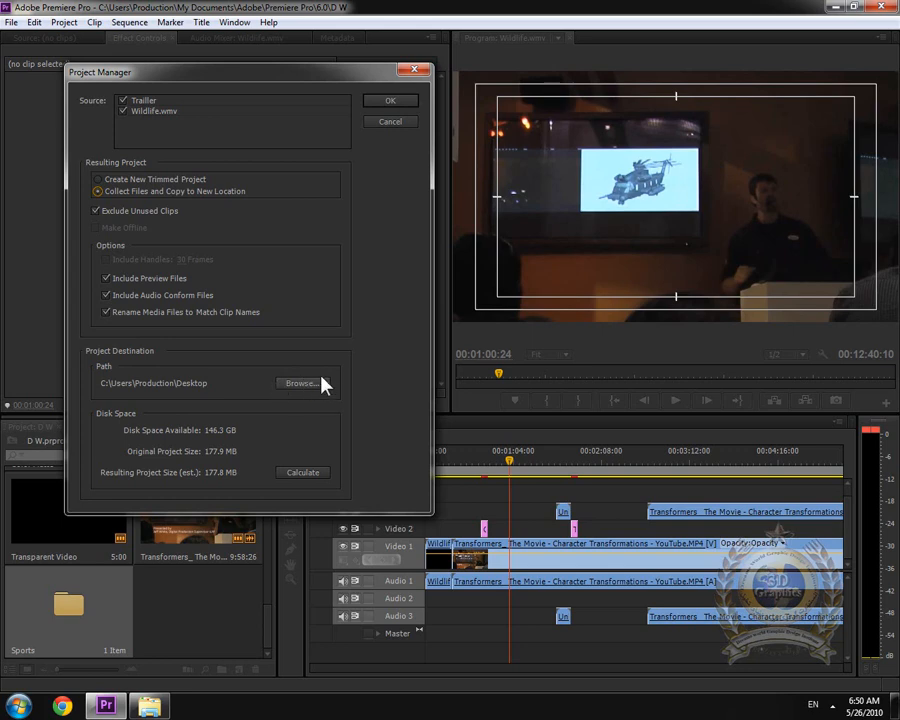
{"action": "left_click", "coordinate": [388, 102]}
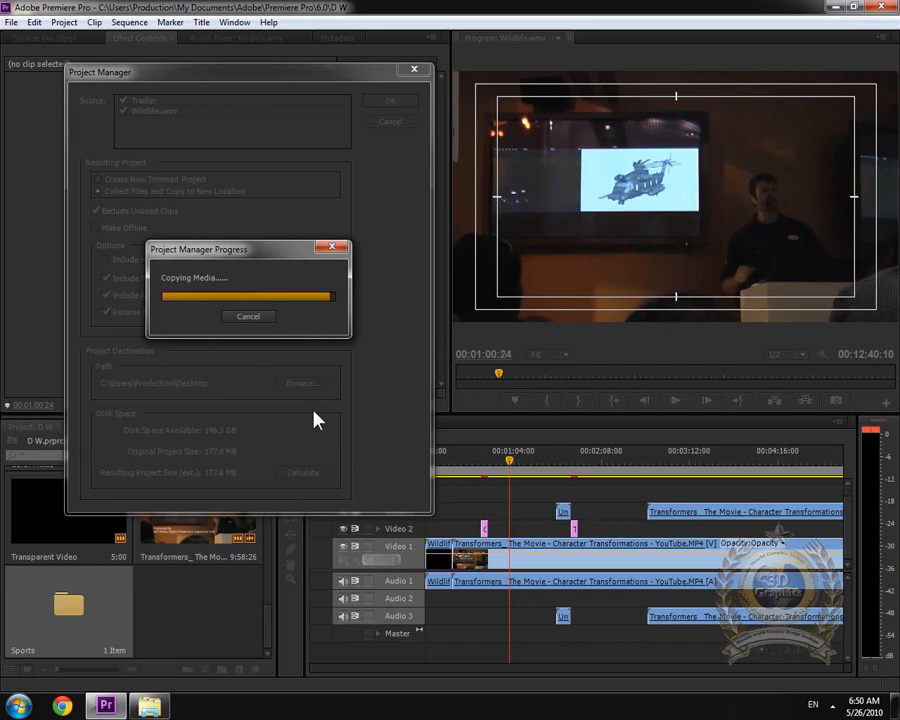
Switch to the Windows desktop and examine the contents of the Copied_D W folder and its Media Cache subfolder.
{"action": "left_click", "coordinate": [835, 7]}
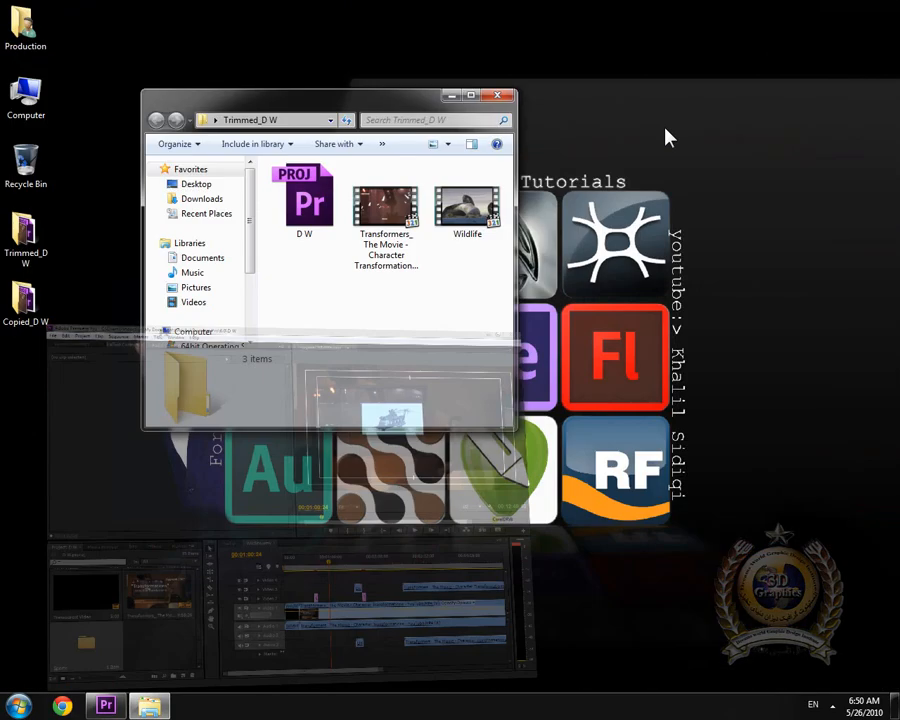
{"action": "left_click", "coordinate": [497, 95]}
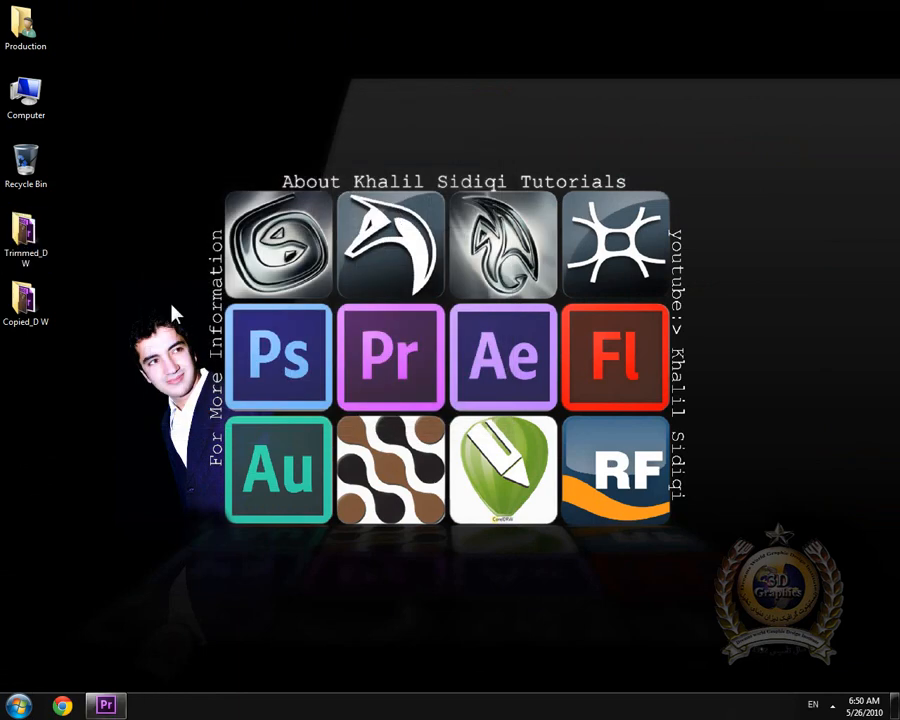
{"action": "double_click", "coordinate": [25, 300]}
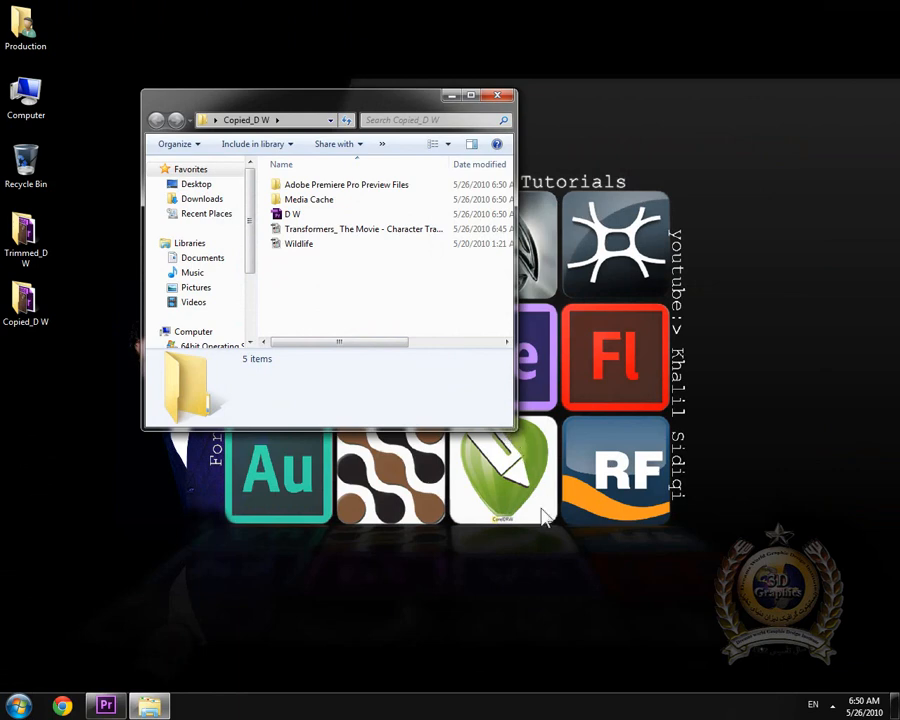
{"action": "left_click_drag", "start_coordinate": [515, 427], "coordinate": [783, 718]}
{"action": "mouse_move", "coordinate": [300, 126]}
{"action": "left_mouse_down"}
{"action": "mouse_move", "coordinate": [292, 137]}
{"action": "mouse_move", "coordinate": [322, 190]}
{"action": "mouse_move", "coordinate": [302, 146]}
{"action": "left_mouse_up"}
{"action": "left_click", "coordinate": [386, 255]}
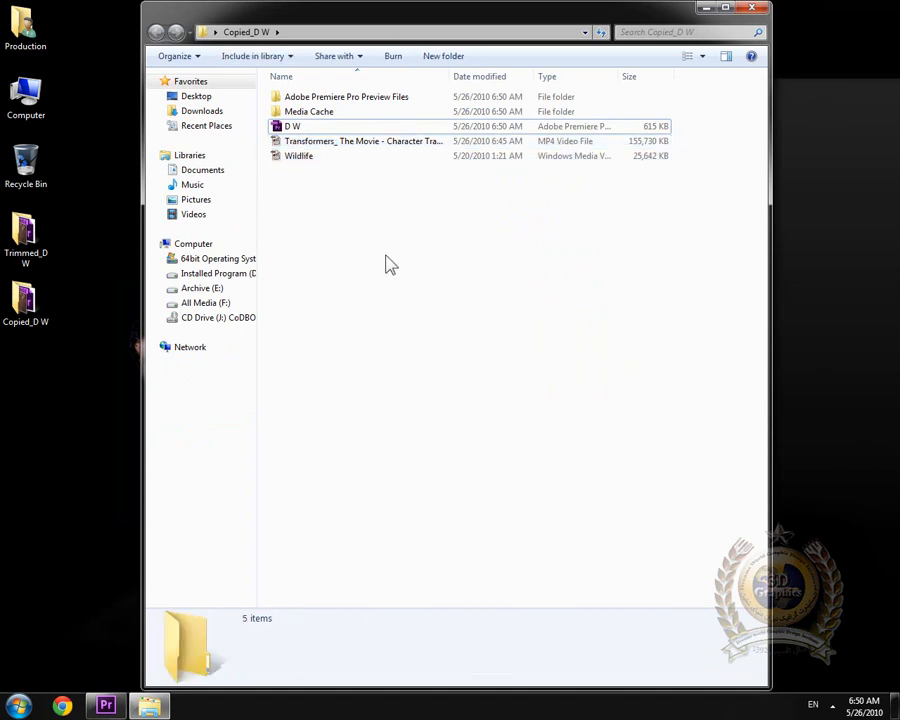
{"action": "double_click", "coordinate": [300, 112]}
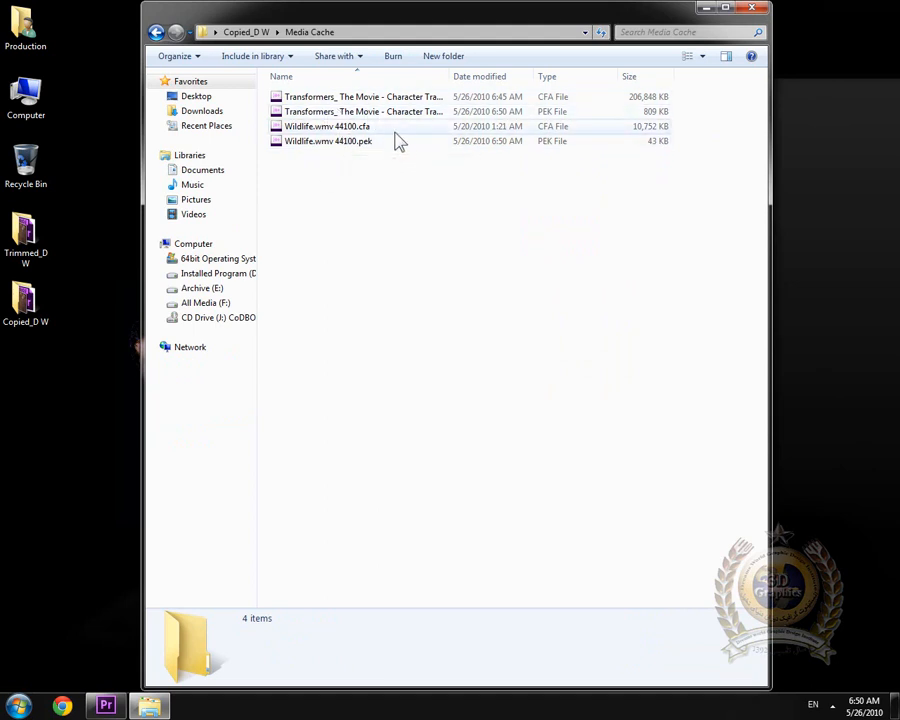
{"action": "left_click", "coordinate": [755, 10]}
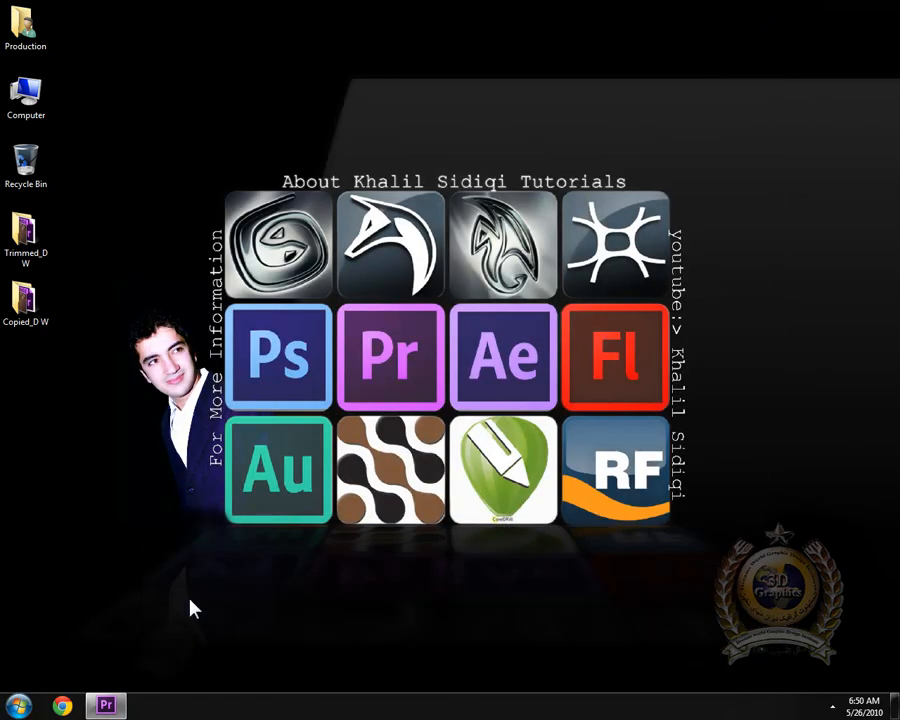
Return to Premiere Pro, show the project items as a list, and remove the unused items from the project.
{"action": "left_click", "coordinate": [105, 705]}
{"action": "left_click", "coordinate": [62, 23]}
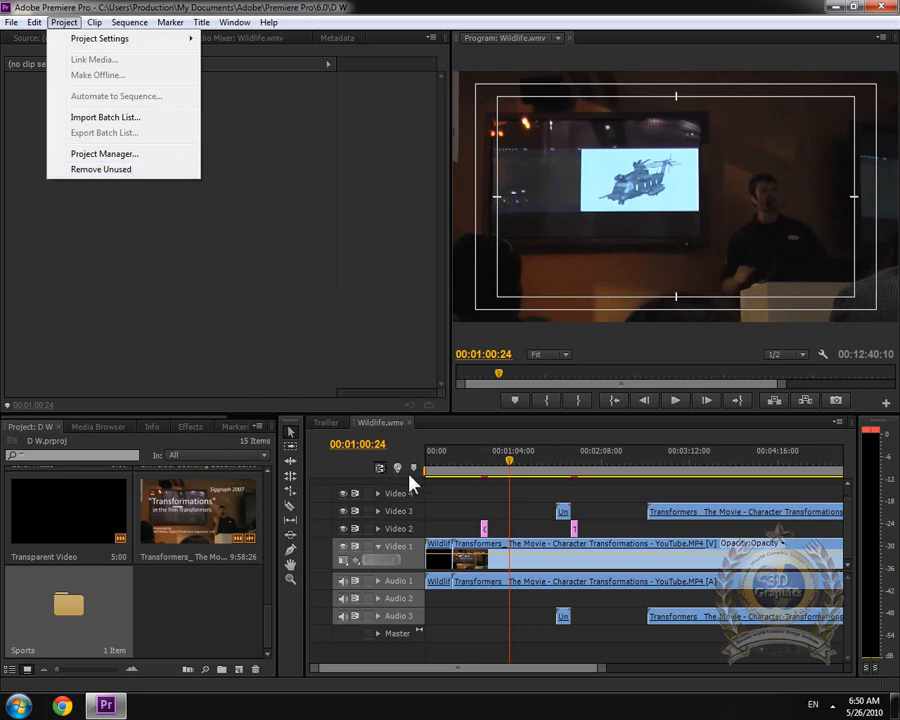
{"action": "left_click_drag", "start_coordinate": [267, 613], "coordinate": [251, 543]}
{"action": "scroll", "coordinate": [251, 545], "scroll_direction": "down", "scroll_amount": 3}
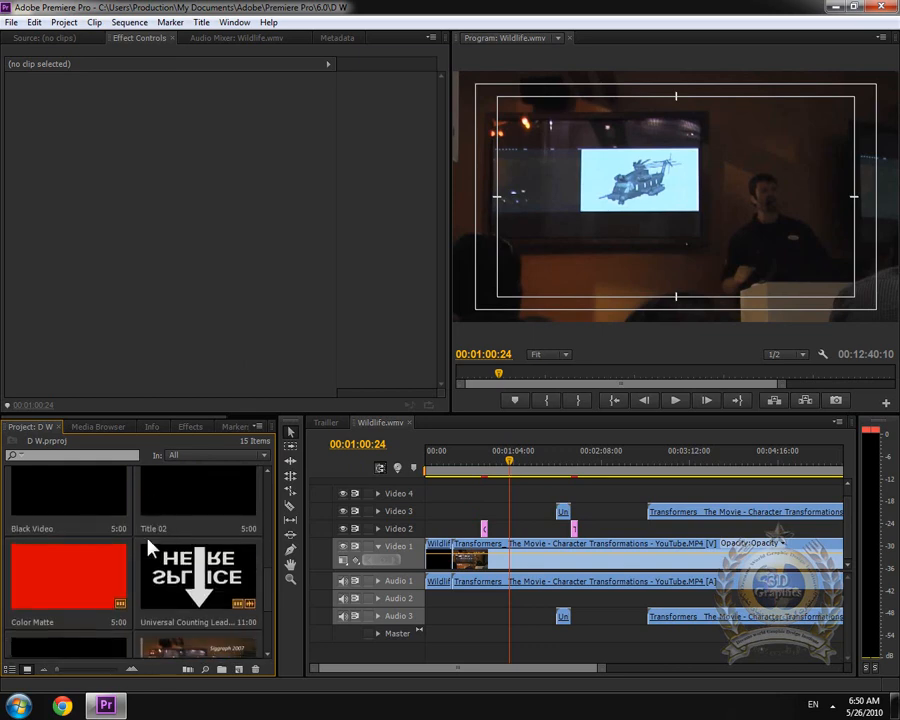
{"action": "left_click", "coordinate": [11, 670]}
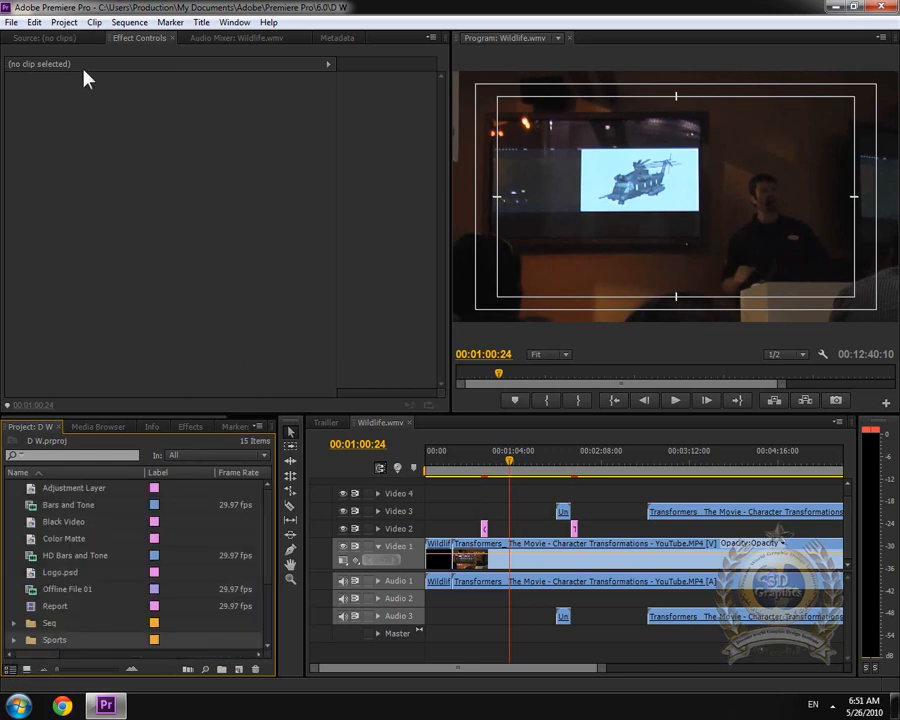
{"action": "left_click", "coordinate": [64, 22]}
{"action": "left_click", "coordinate": [100, 168]}
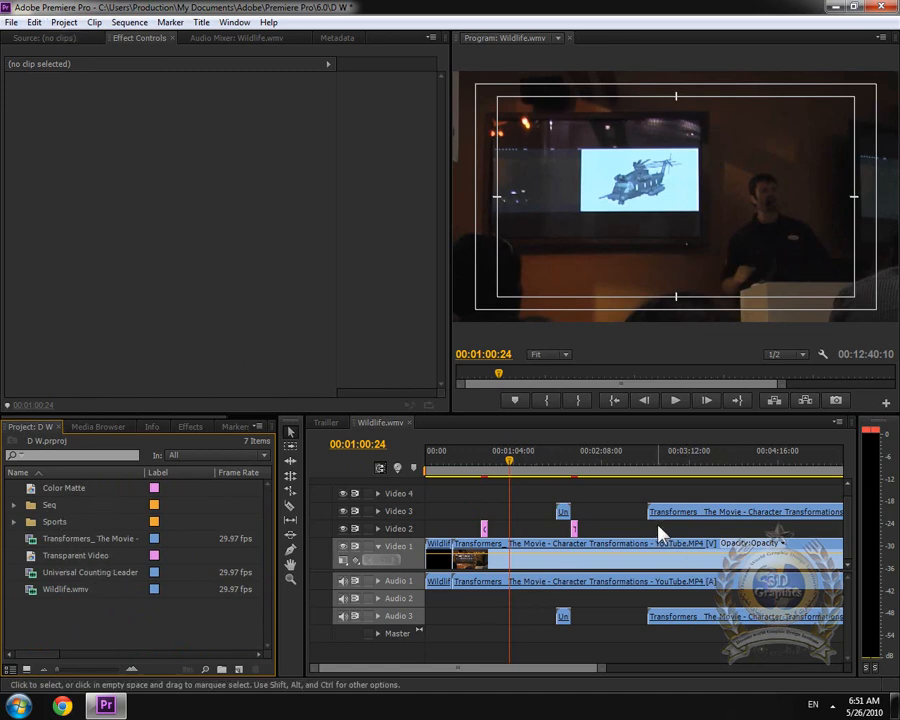
Check the Project and Clip commands, and exit Premiere Pro.
{"action": "left_click", "coordinate": [64, 22]}
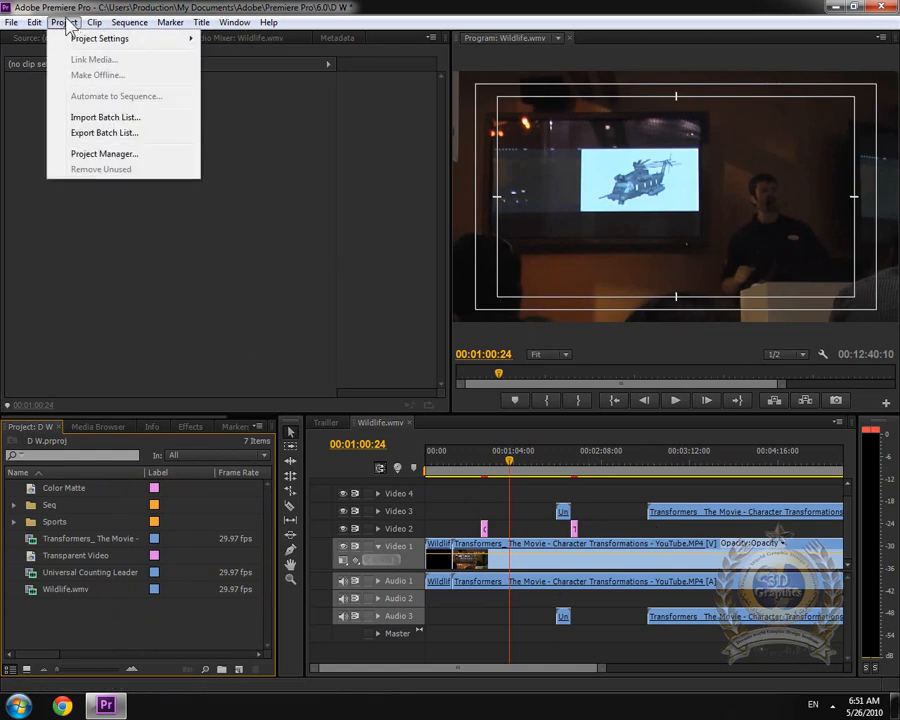
{"action": "mouse_move", "coordinate": [93, 24]}
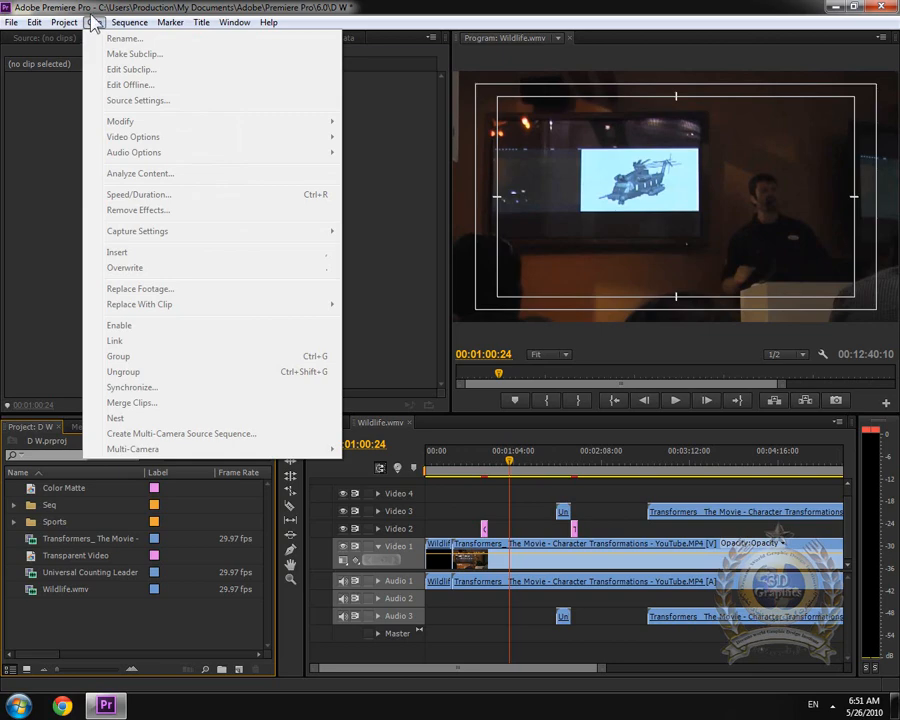
{"action": "left_click", "coordinate": [91, 22]}
{"action": "left_click", "coordinate": [882, 7]}
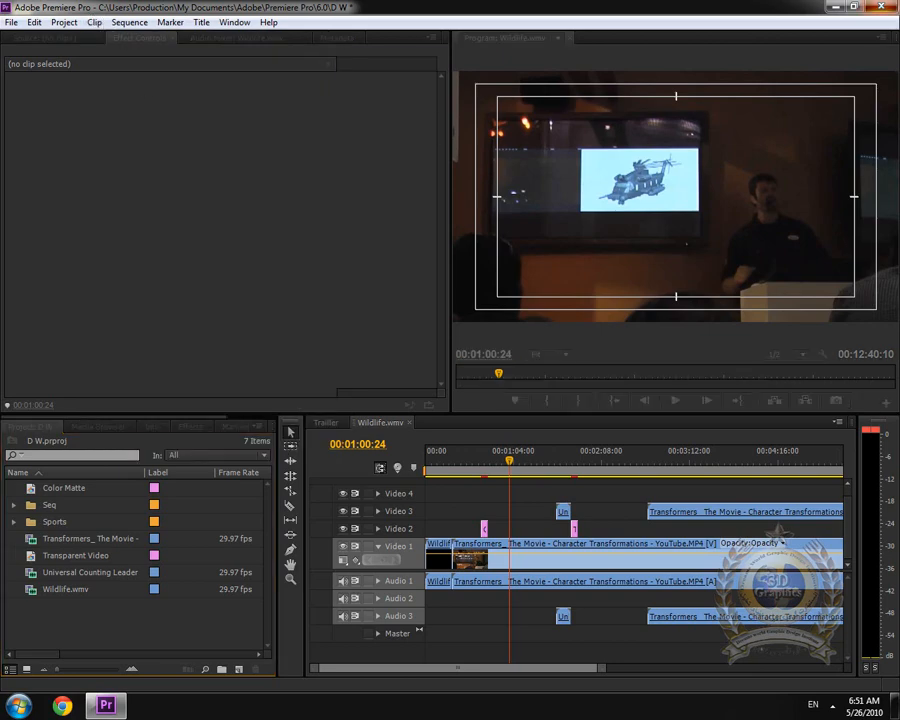
{"action": "left_click", "coordinate": [449, 364]}
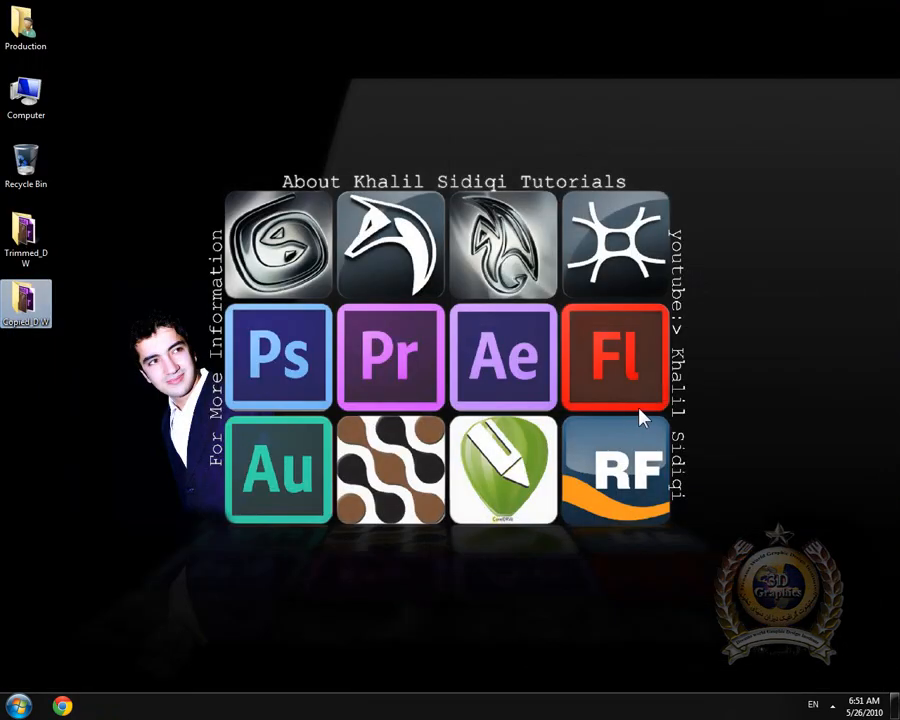